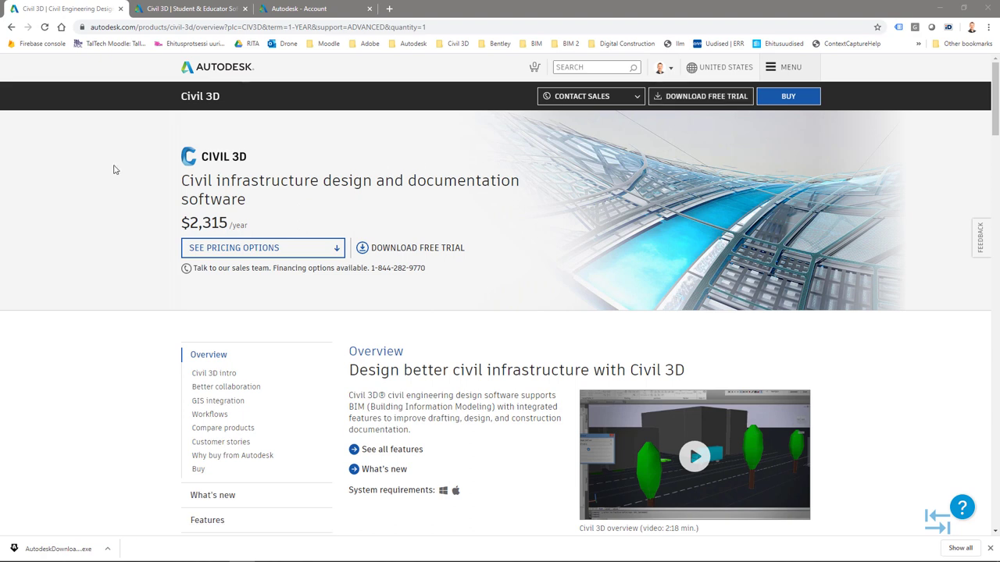
- Return to the Autodesk Account tab showing the expanded Civil 3D entry with versions 2021–2018
click(217, 11)
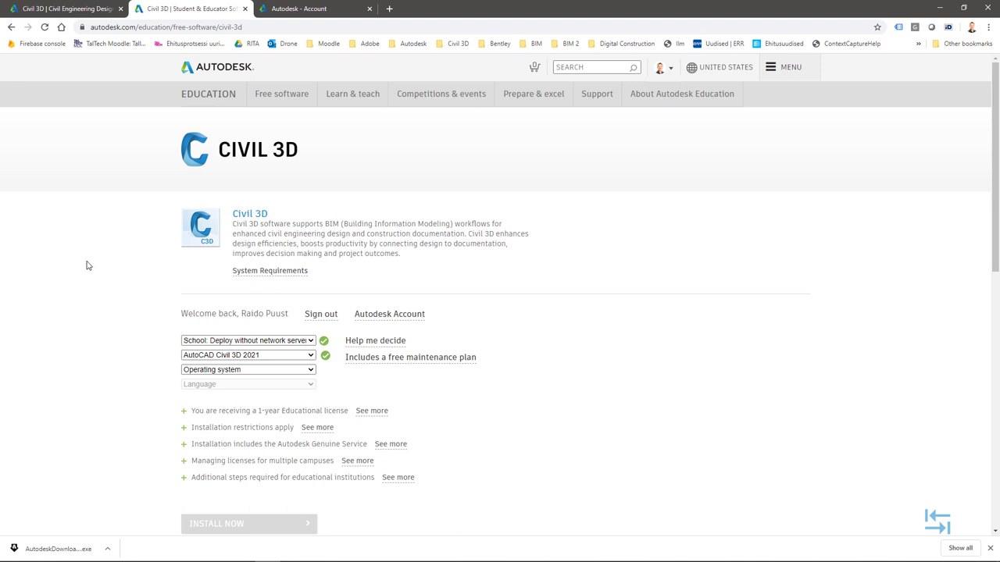
click(299, 8)
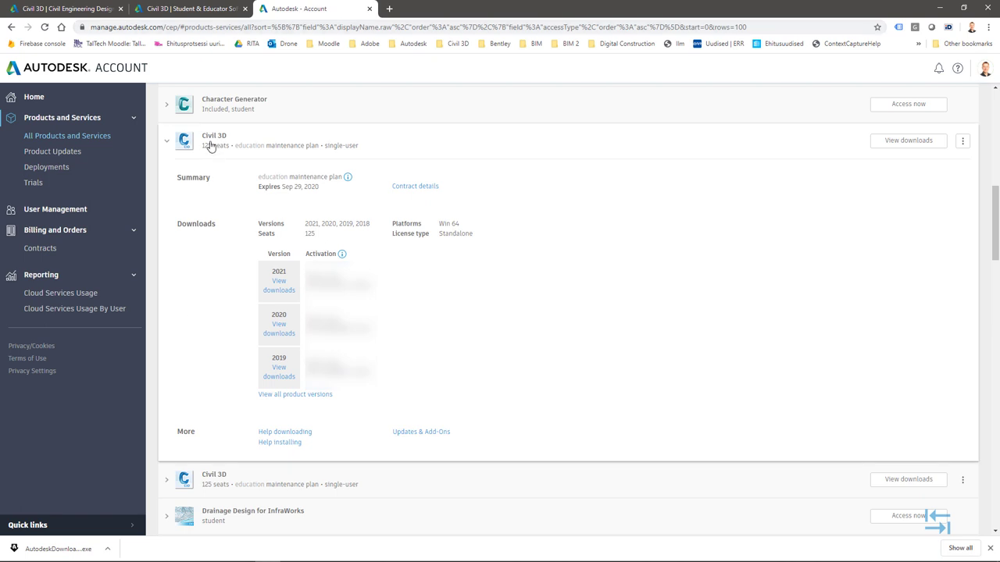
- Download Civil 3D 2021 Win 64 English (8.5 GB) using the Download Manager method
click(278, 285)
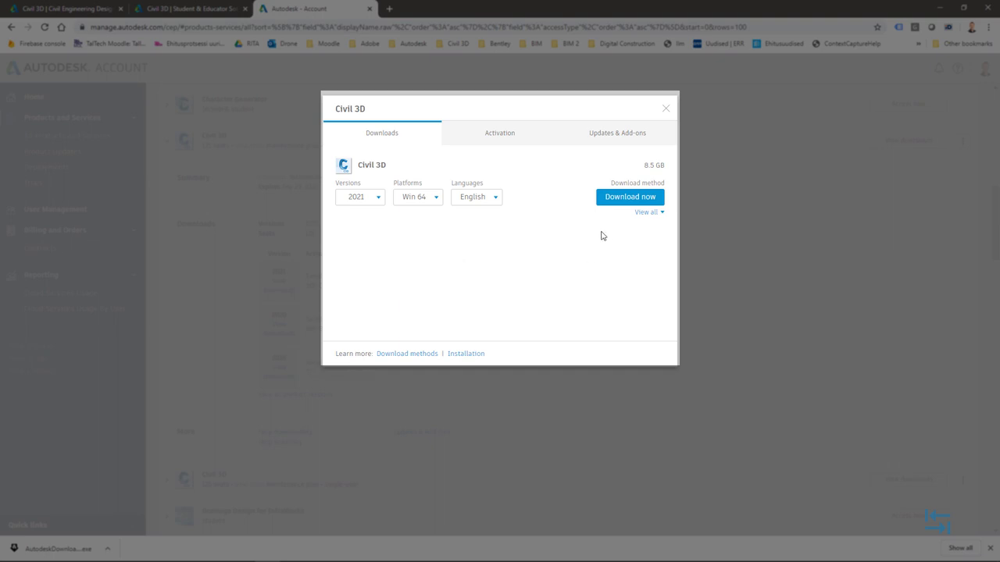
click(654, 214)
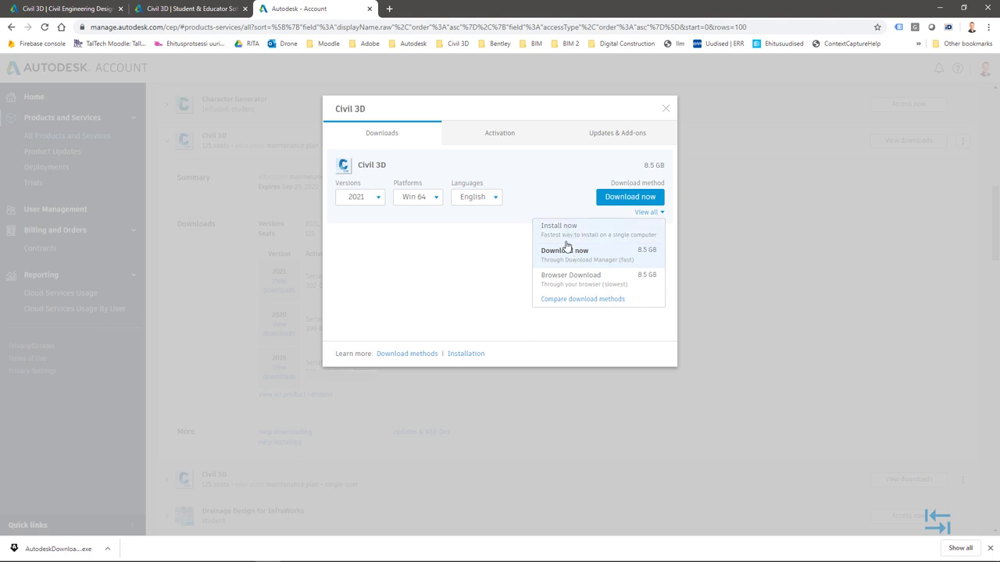
click(546, 251)
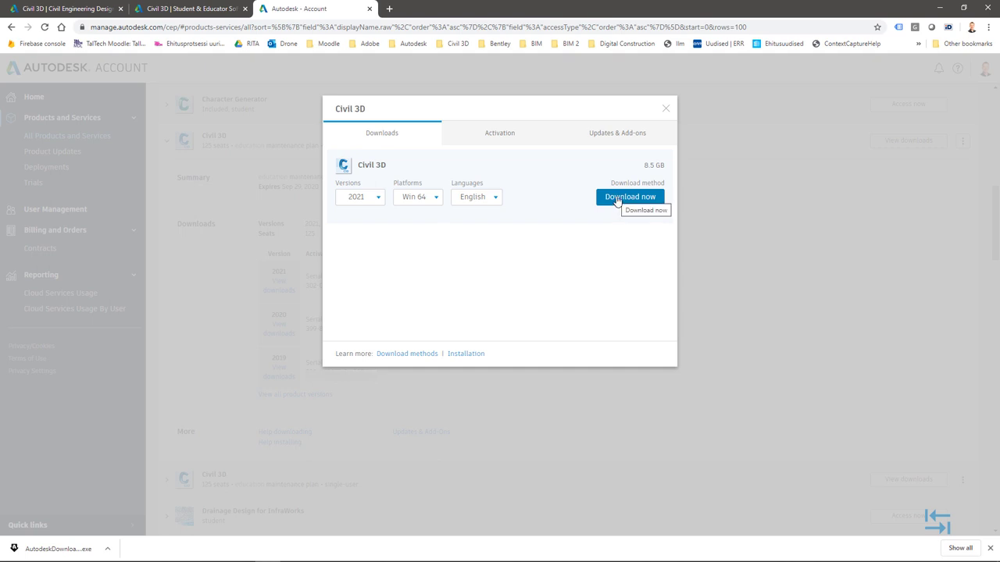
click(617, 198)
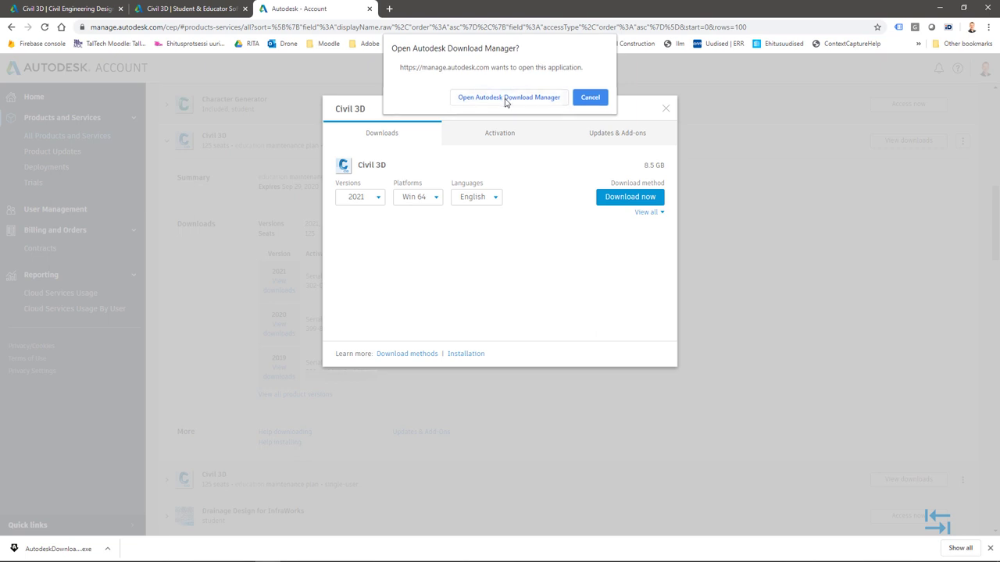
- Start the Civil 3D download in Download Manager, saving to D:\100-install\Autodesk 2021
click(506, 99)
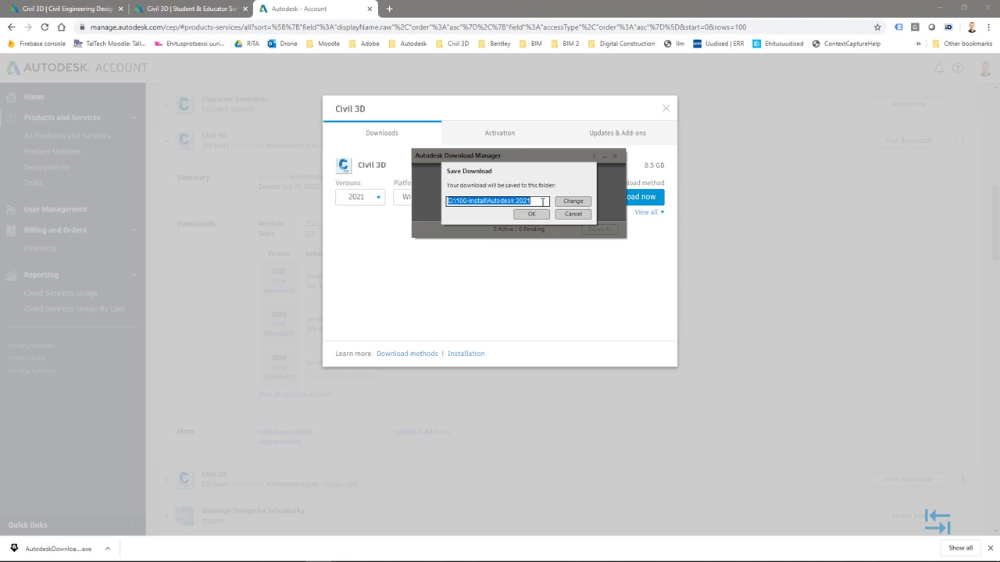
click(542, 201)
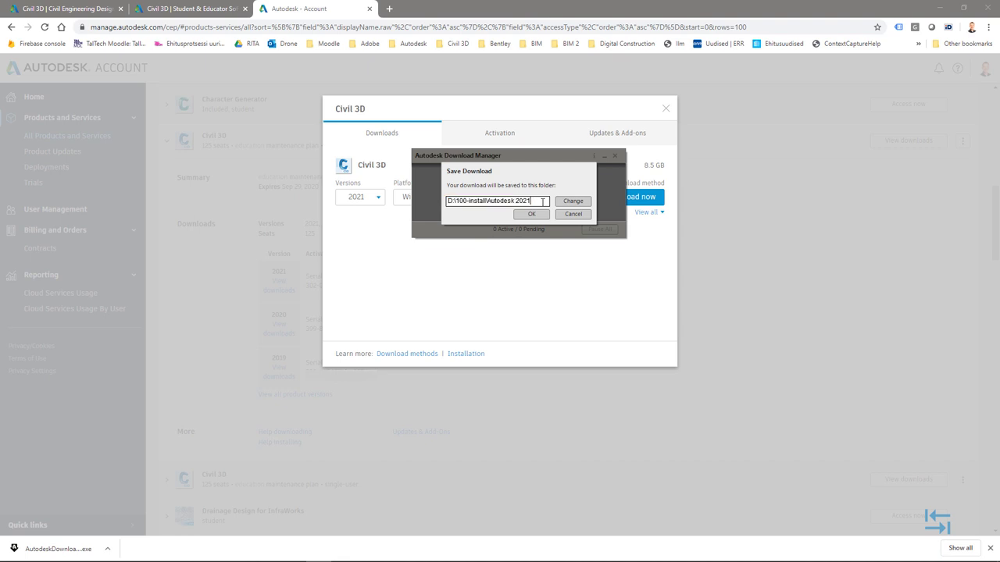
double_click(500, 201)
shift+click(550, 201)
click(544, 202)
click(531, 216)
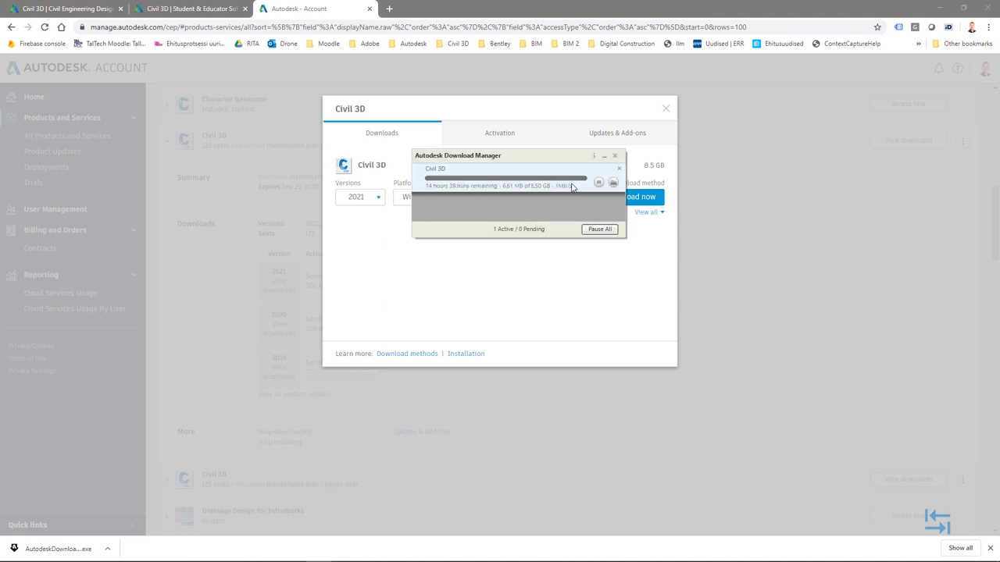
- Pause and cancel the Civil 3D download, deleting its files, and close Download Manager
click(598, 183)
click(618, 169)
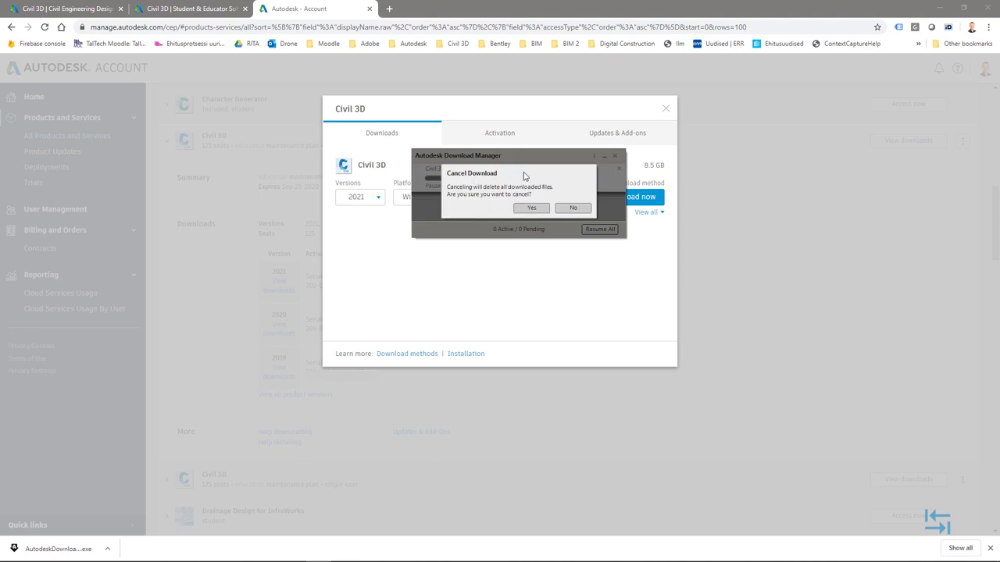
click(529, 205)
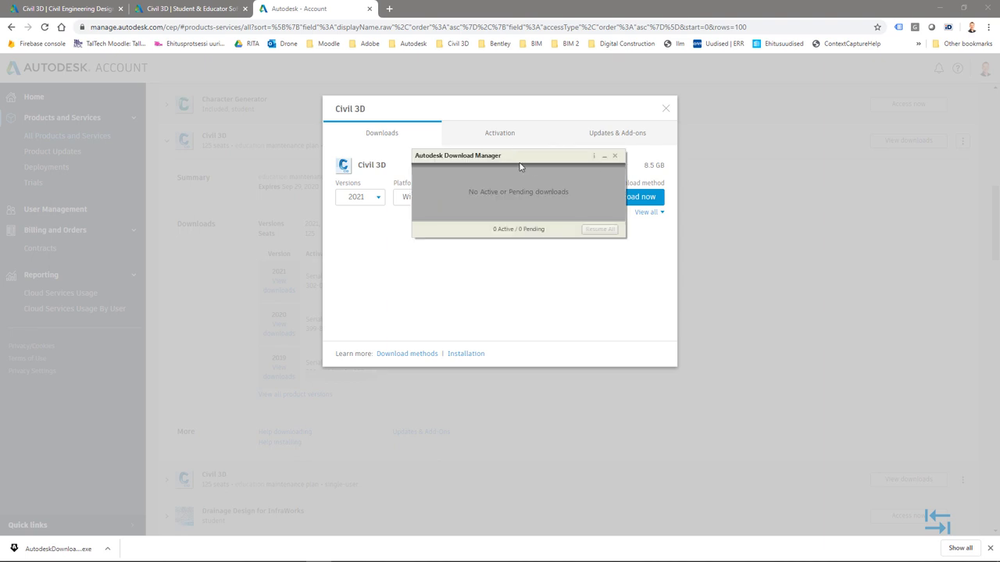
click(614, 158)
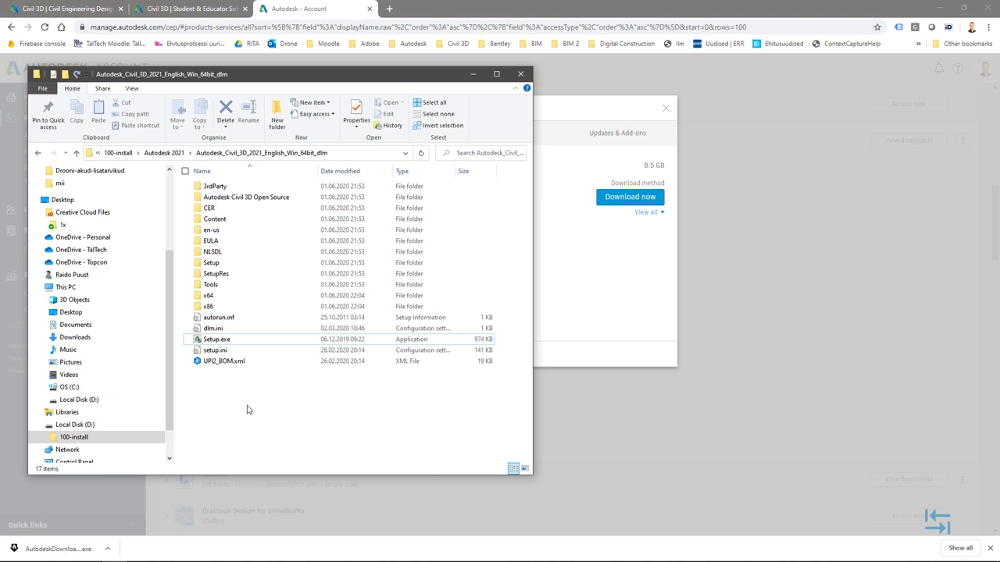
- Check the Civil 3D 2021 setup folder's properties to confirm its 8.50 GB size
click(361, 152)
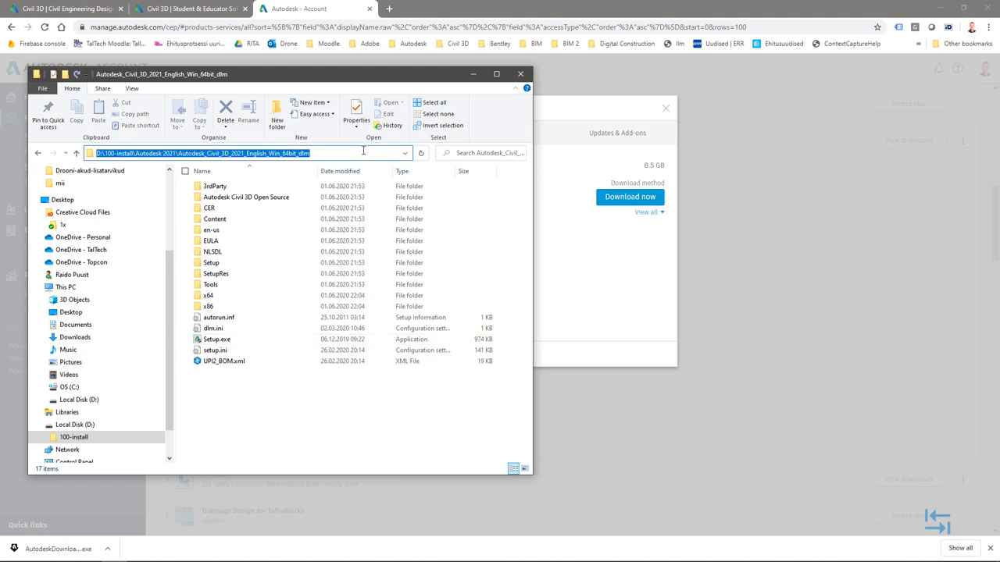
right_click(236, 394)
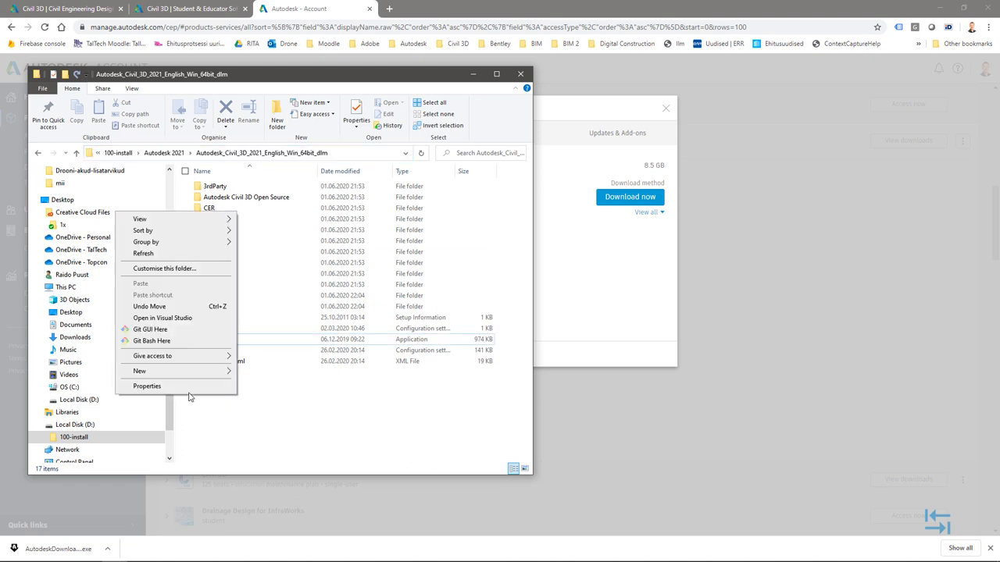
click(190, 388)
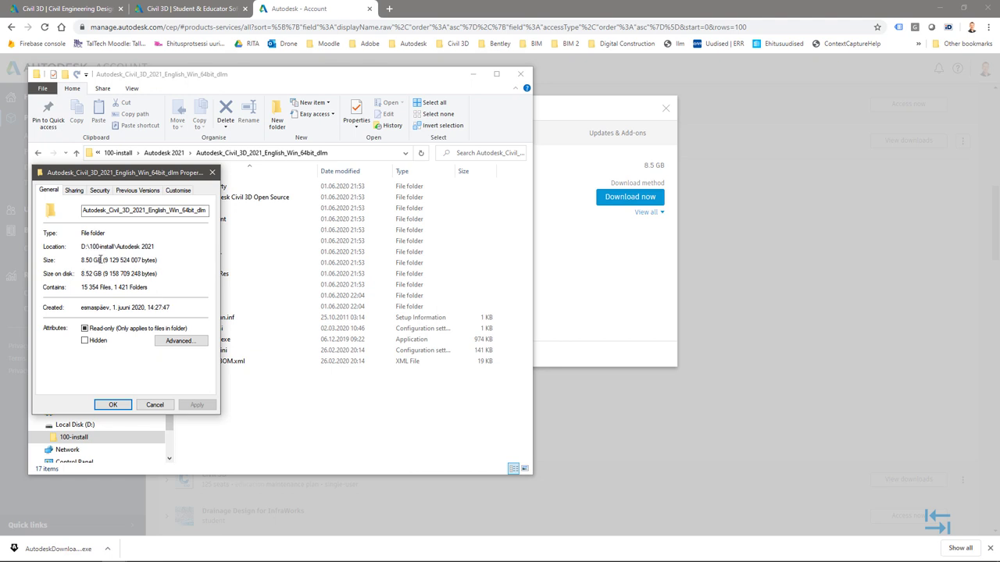
click(154, 404)
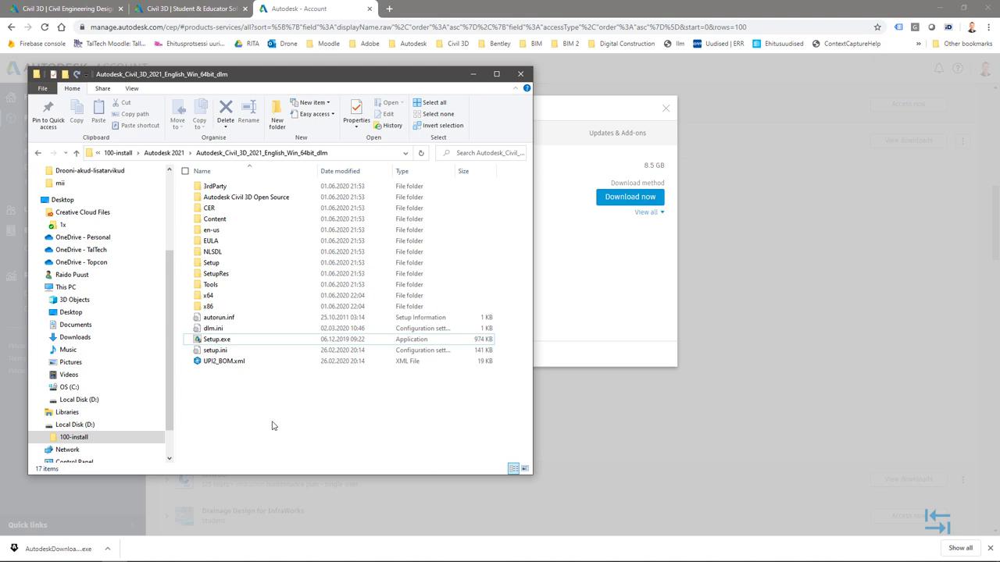
- Run the folder's Setup.exe as administrator
double_click(212, 342)
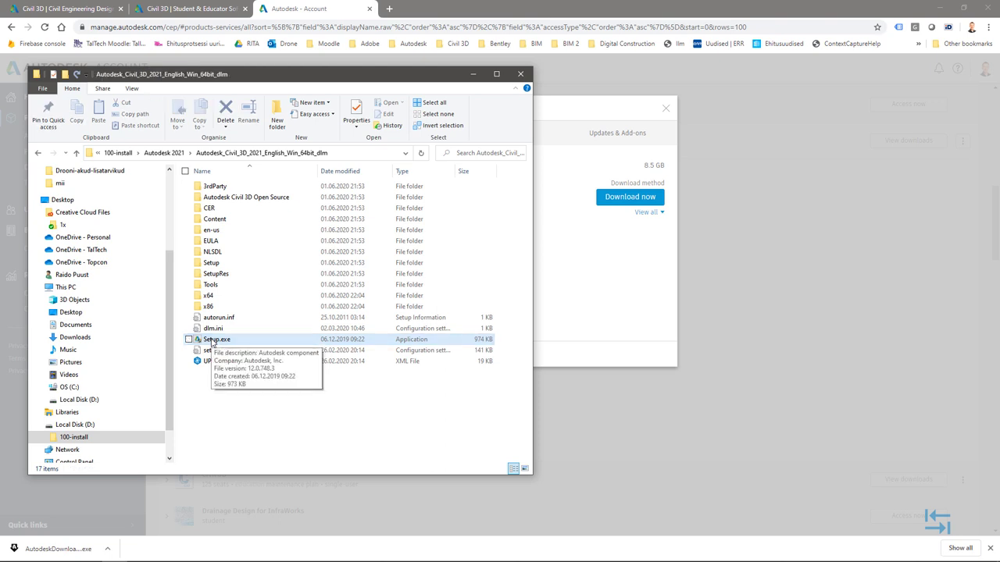
right_click(213, 341)
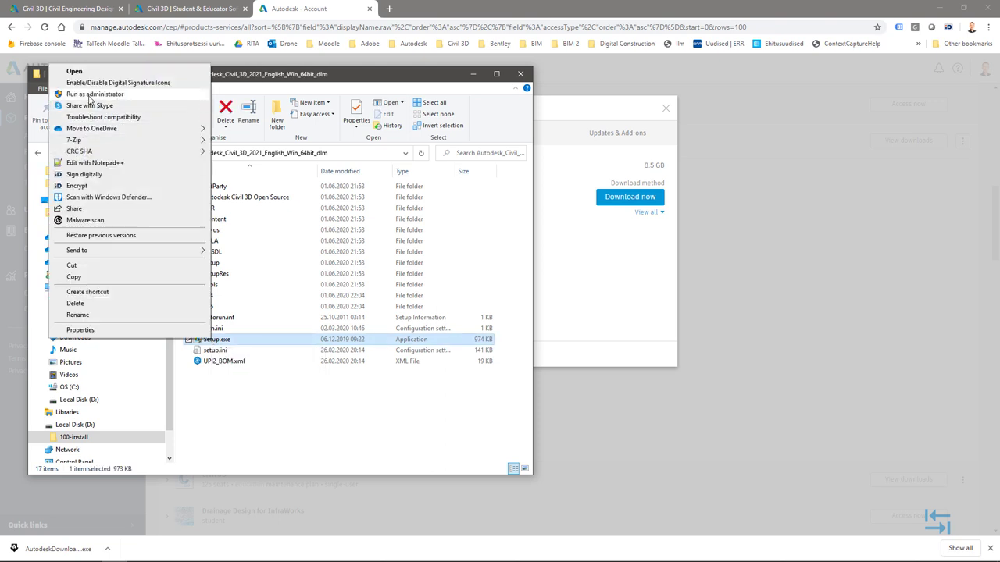
click(94, 94)
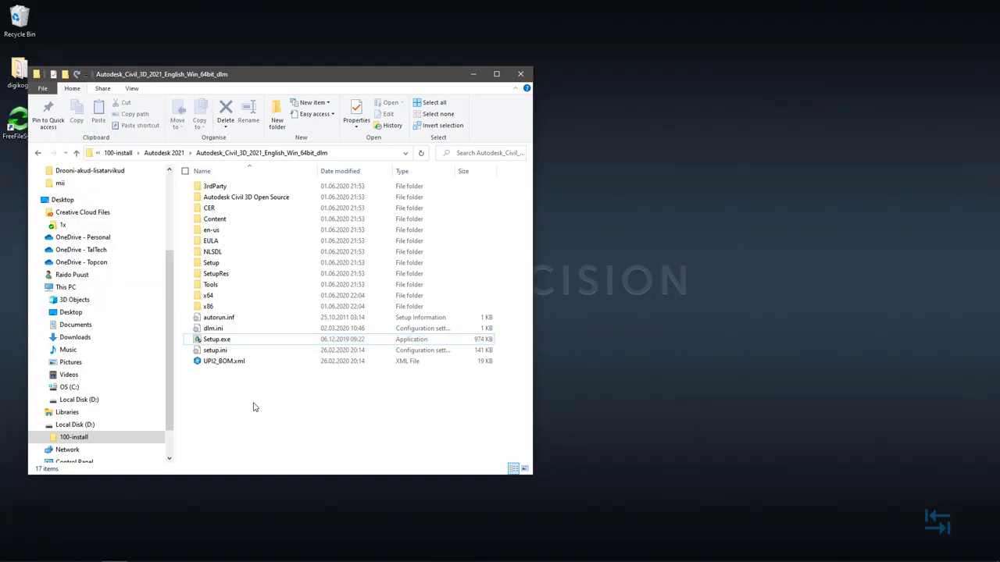
- Launch Setup.exe and minimize File Explorer once the Civil 3D 2021 installer appears
double_click(212, 340)
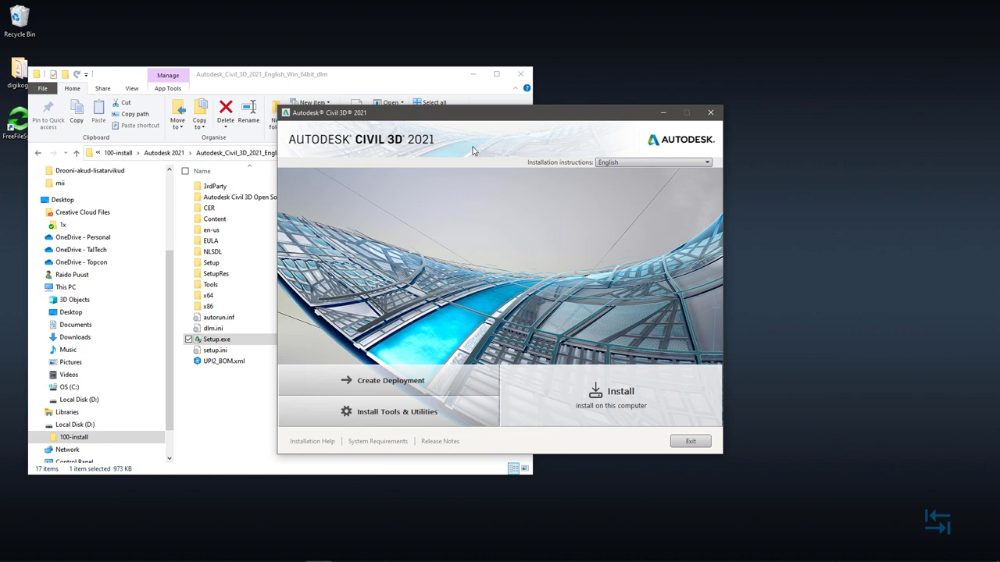
click(472, 74)
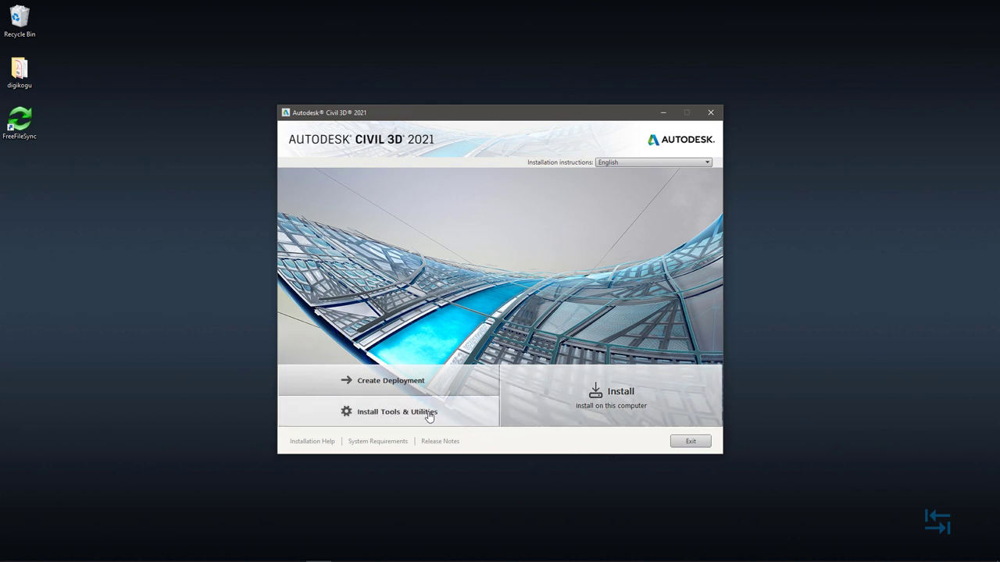
- Choose Install, accept the license agreement, and continue to Configure Installation
click(620, 398)
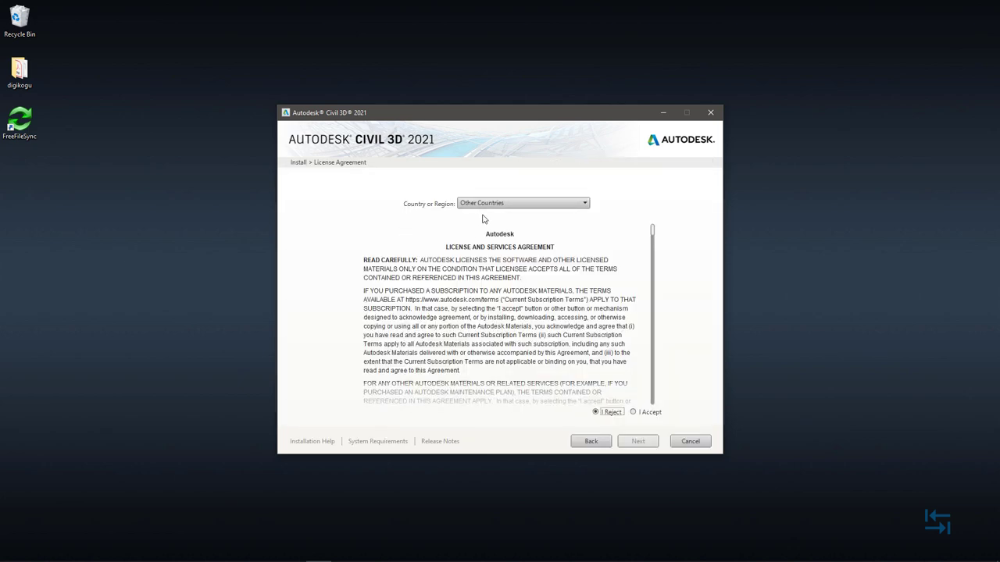
click(642, 412)
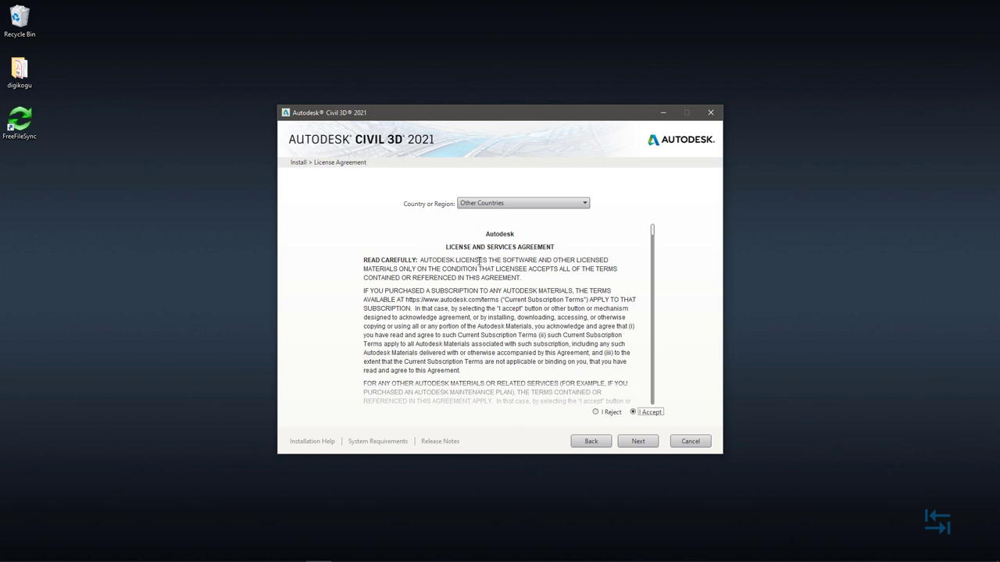
click(638, 442)
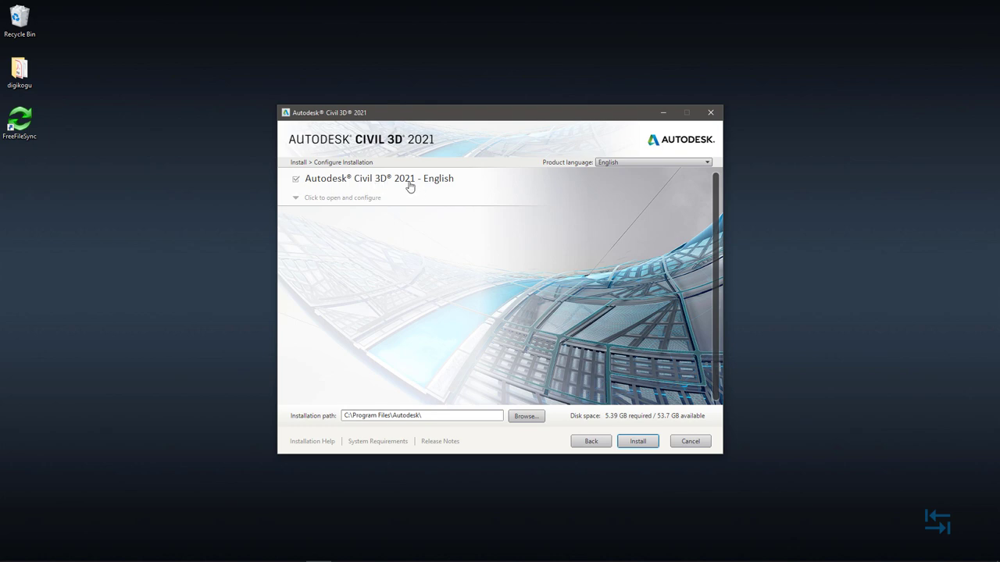
- Expand the Civil 3D 2021 configuration and review the Typical install, Express Tools and Imperial/Metric content
click(408, 188)
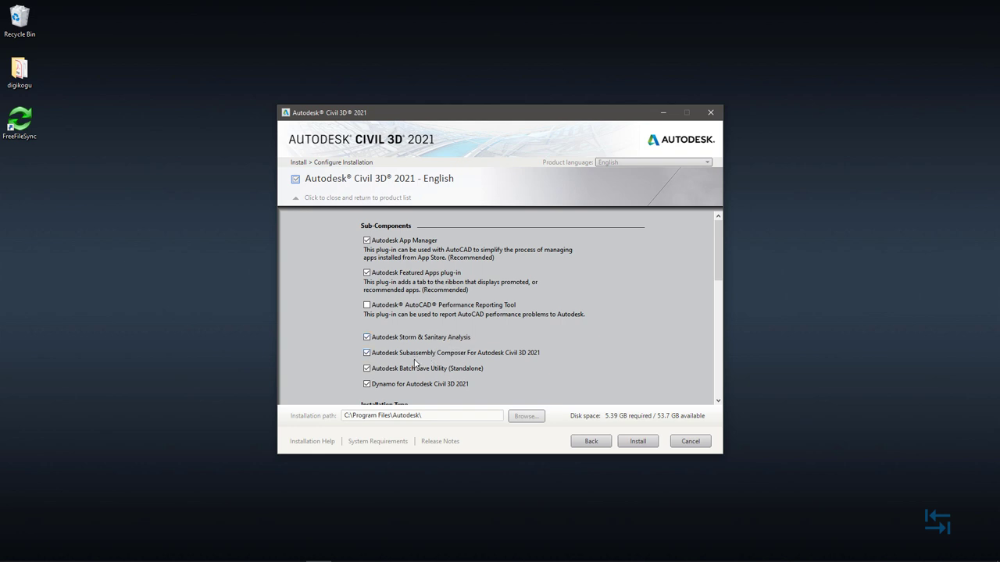
scroll(534, 372, down, 1)
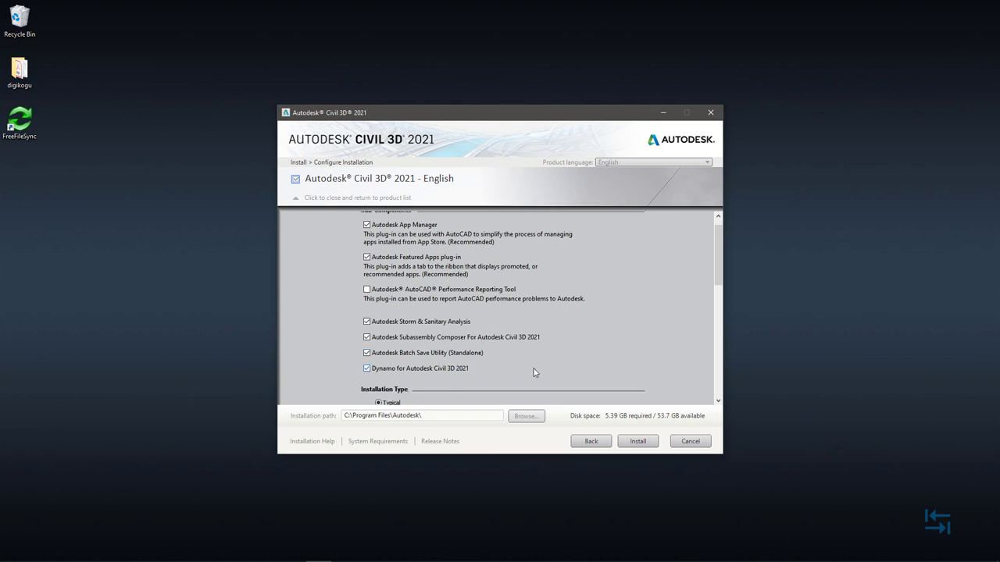
scroll(490, 359, down, 1)
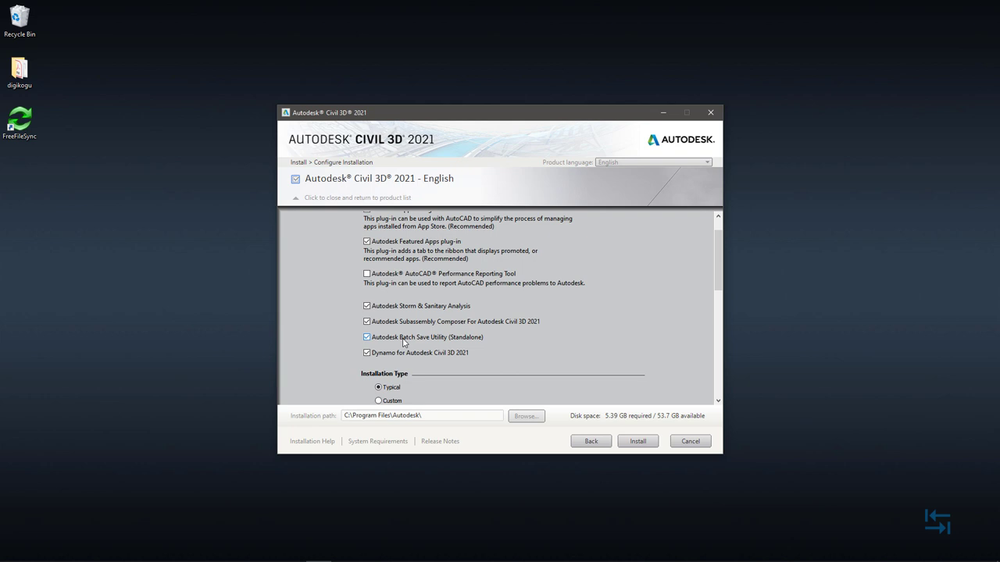
scroll(459, 344, down, 1)
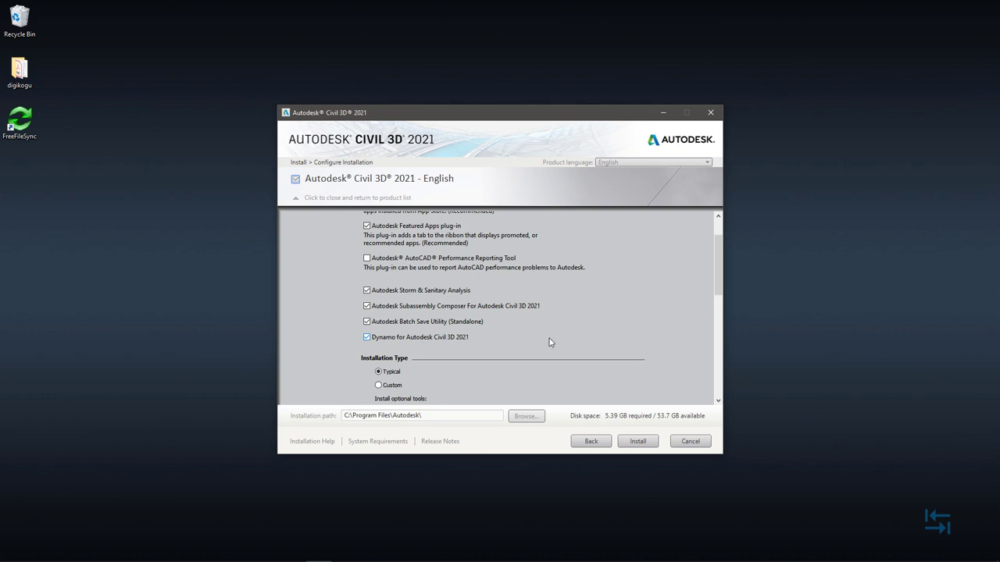
scroll(436, 327, down, 1)
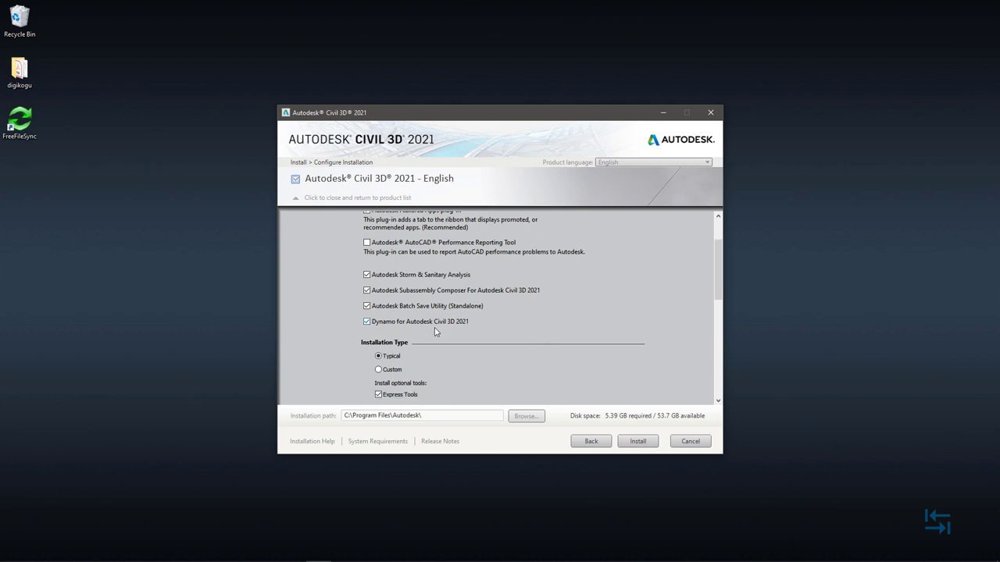
scroll(500, 330, down, 2)
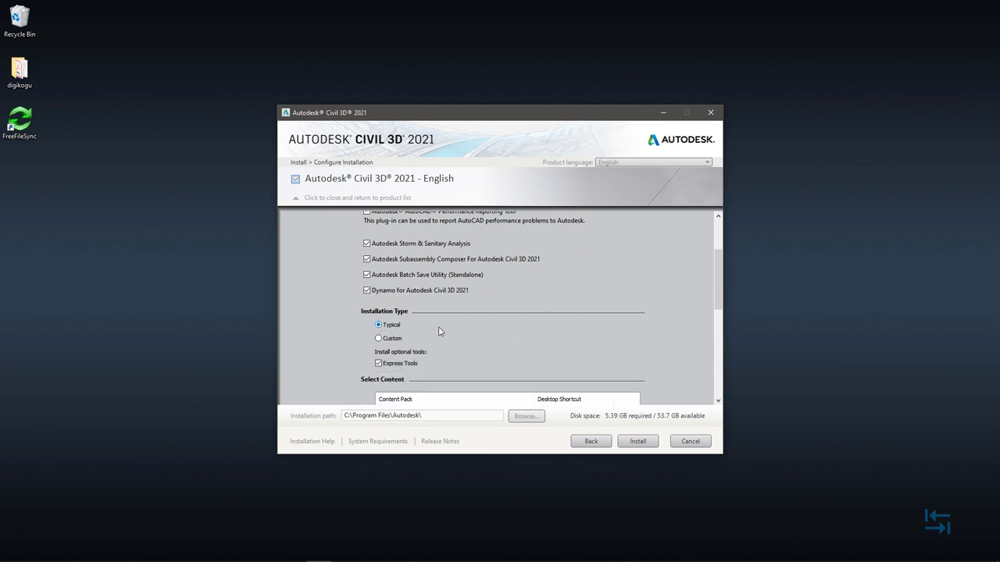
scroll(476, 335, down, 2)
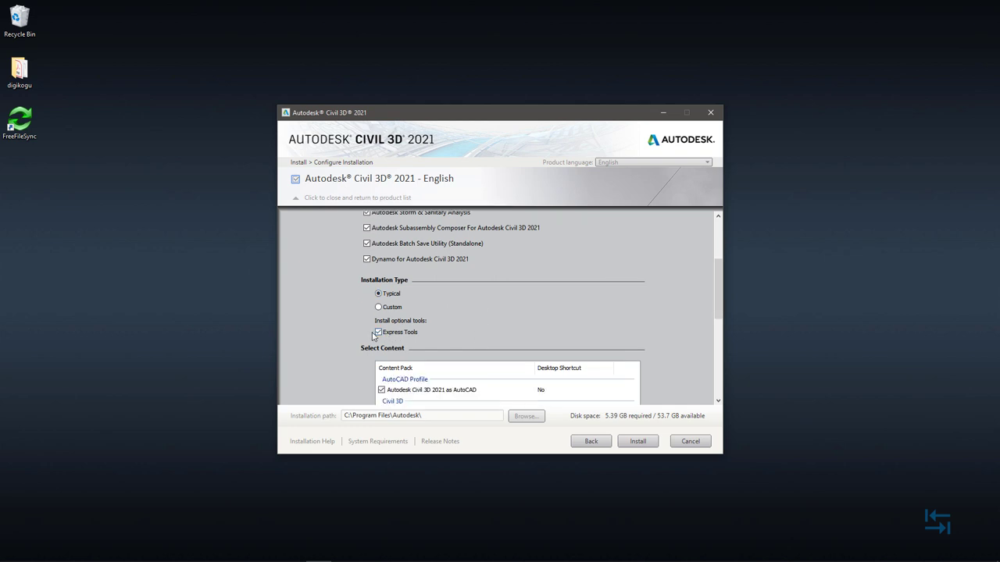
scroll(442, 347, down, 2)
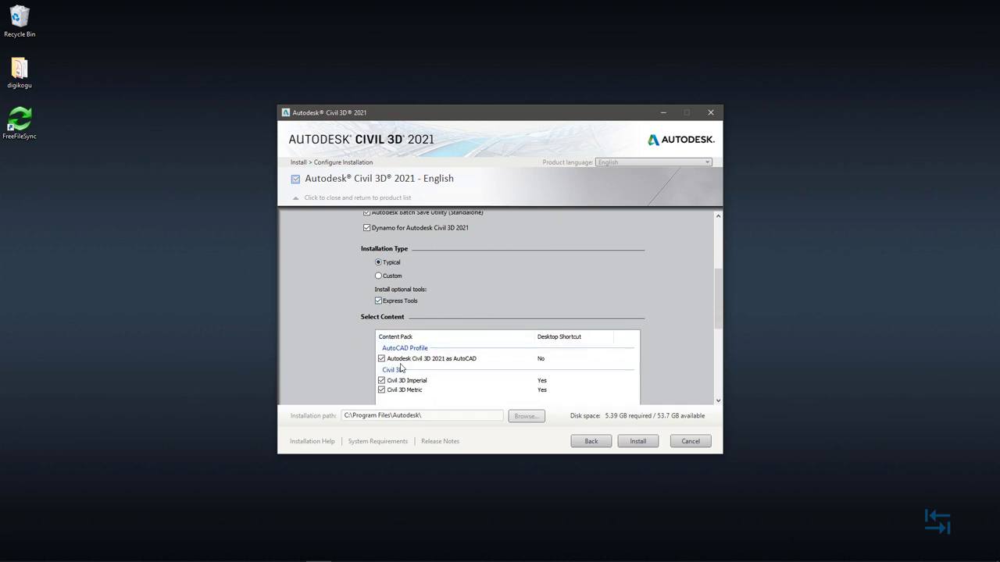
- Set Desktop Shortcut to Yes for the AutoCAD profile and No for Civil 3D Imperial
click(547, 360)
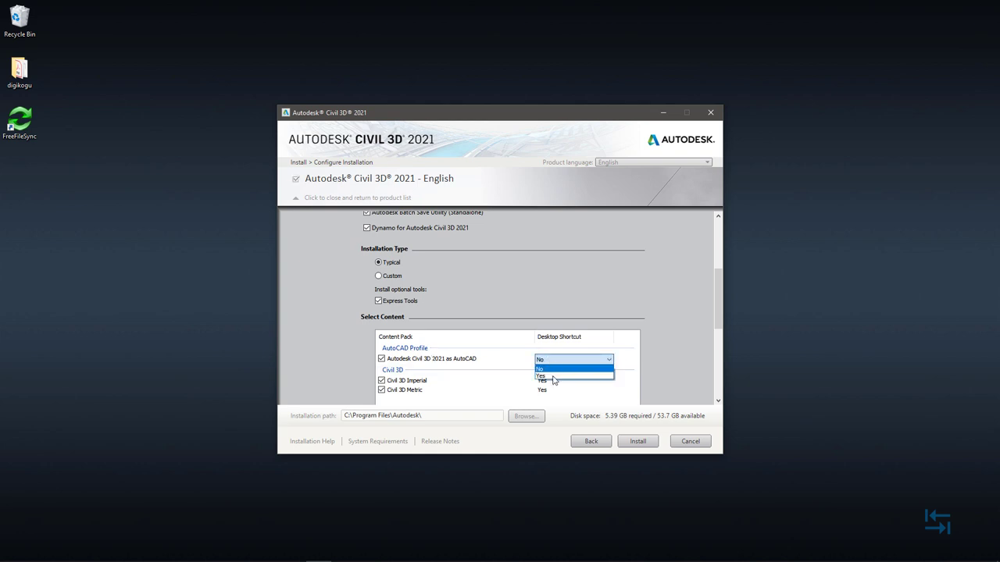
click(553, 376)
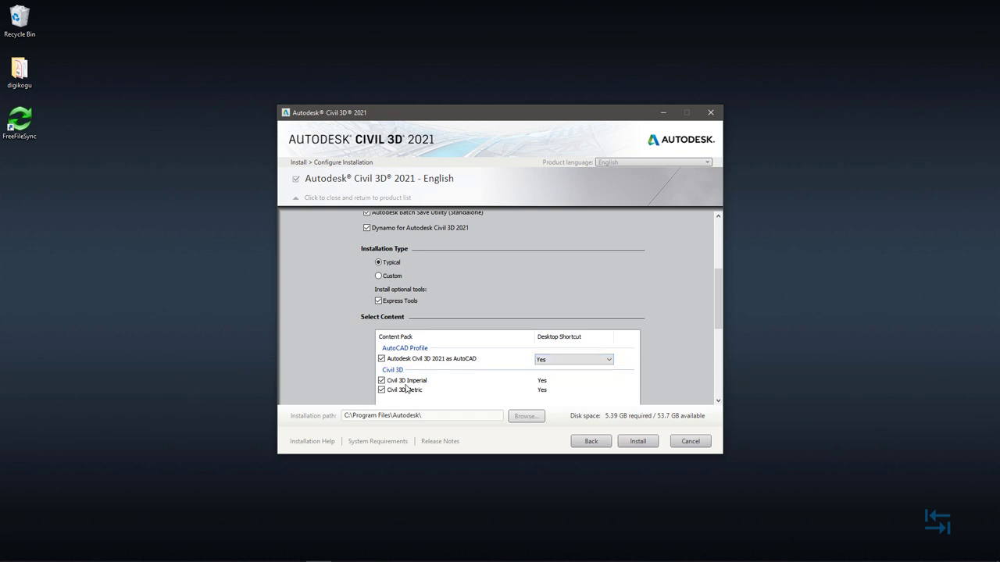
click(542, 382)
click(542, 382)
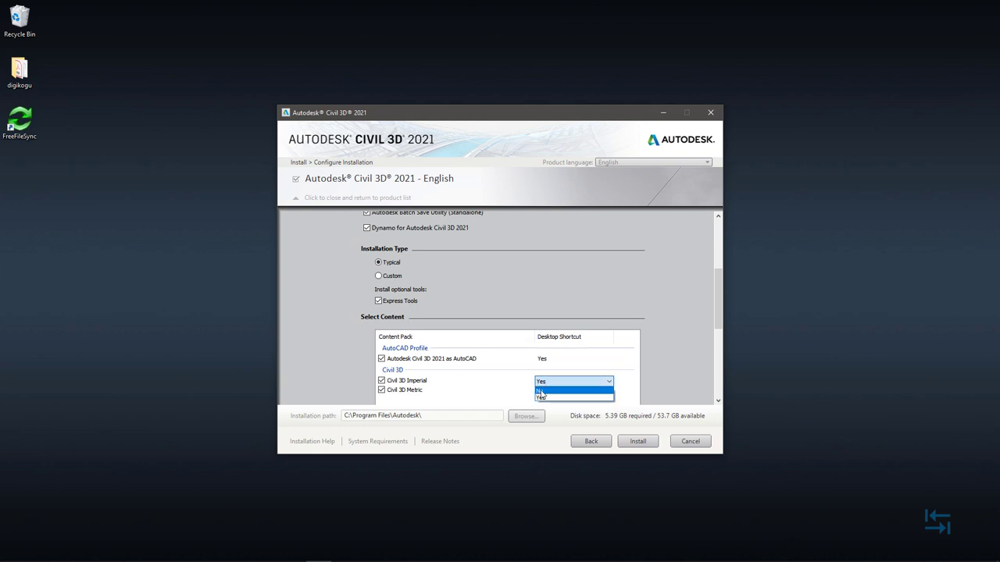
click(544, 397)
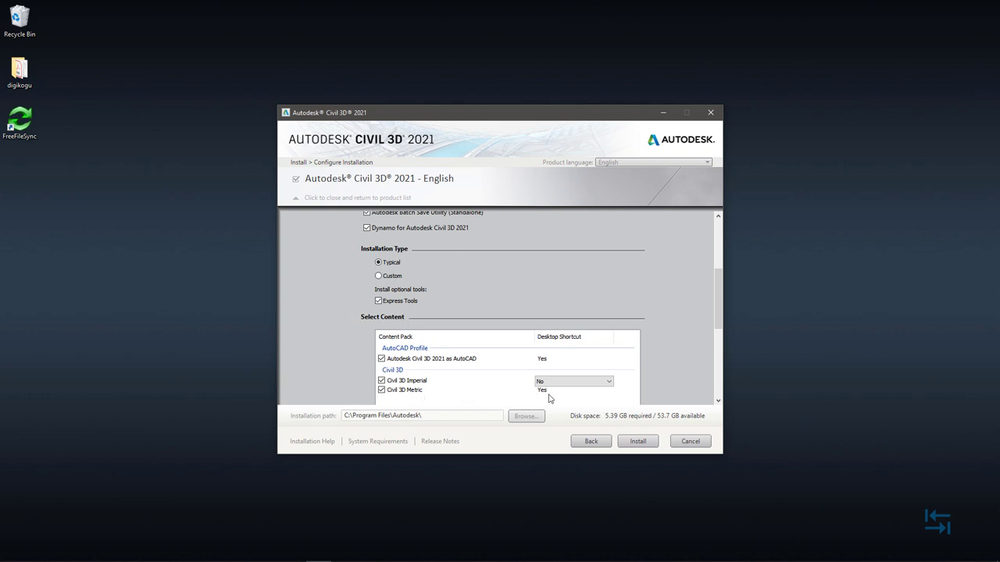
click(416, 396)
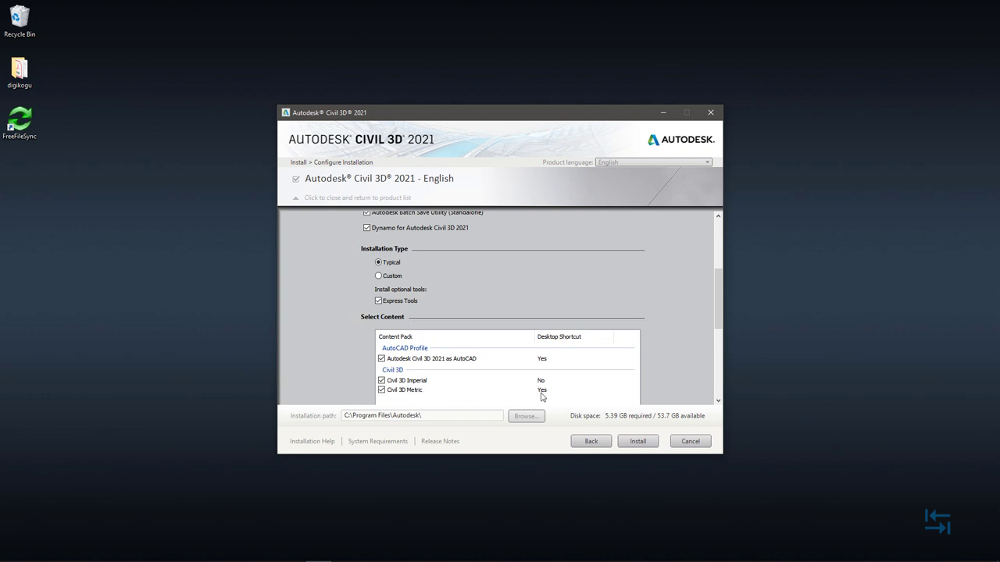
scroll(668, 373, down, 1)
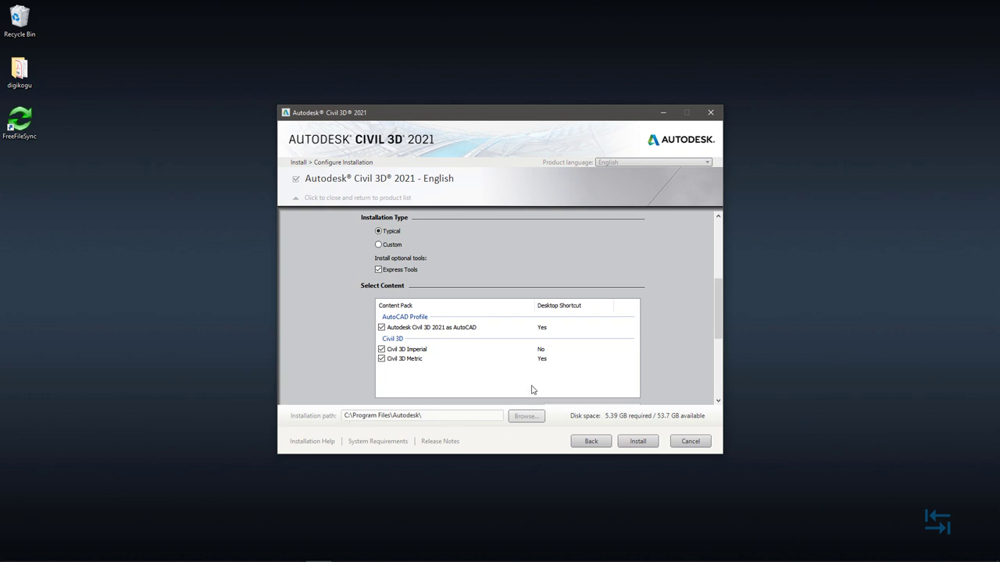
scroll(687, 344, down, 5)
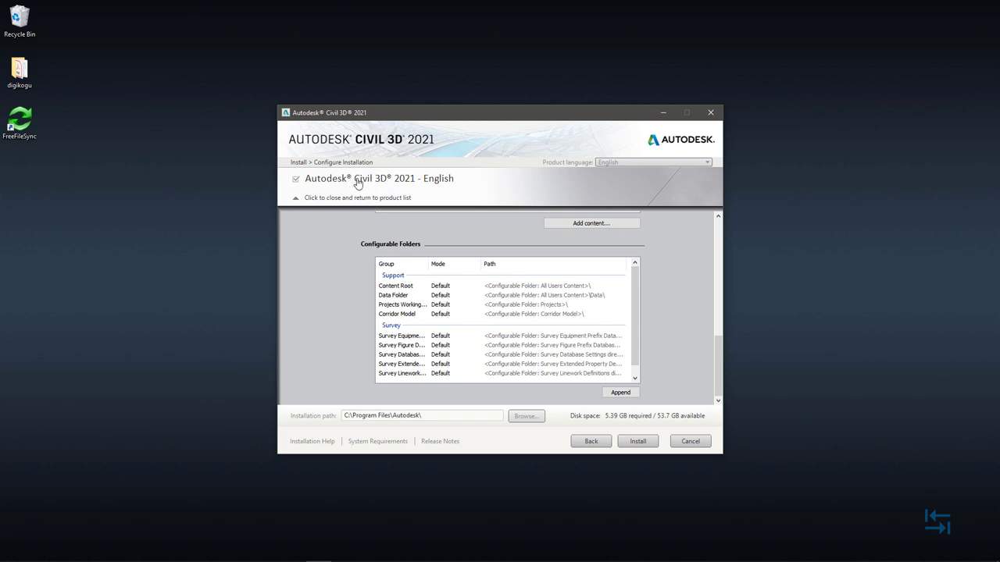
- Collapse the Civil 3D configuration panel and install the configured products
click(427, 181)
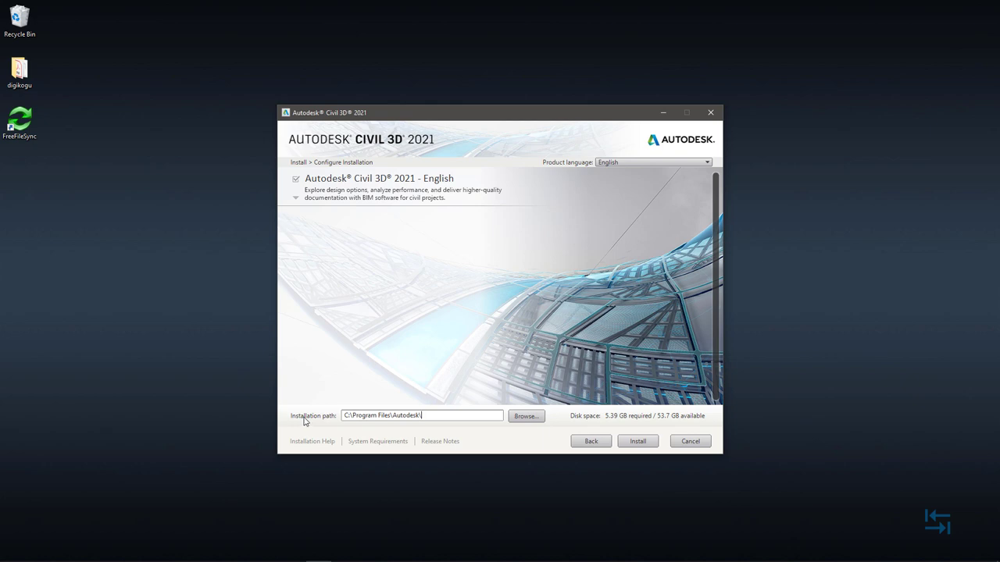
click(642, 442)
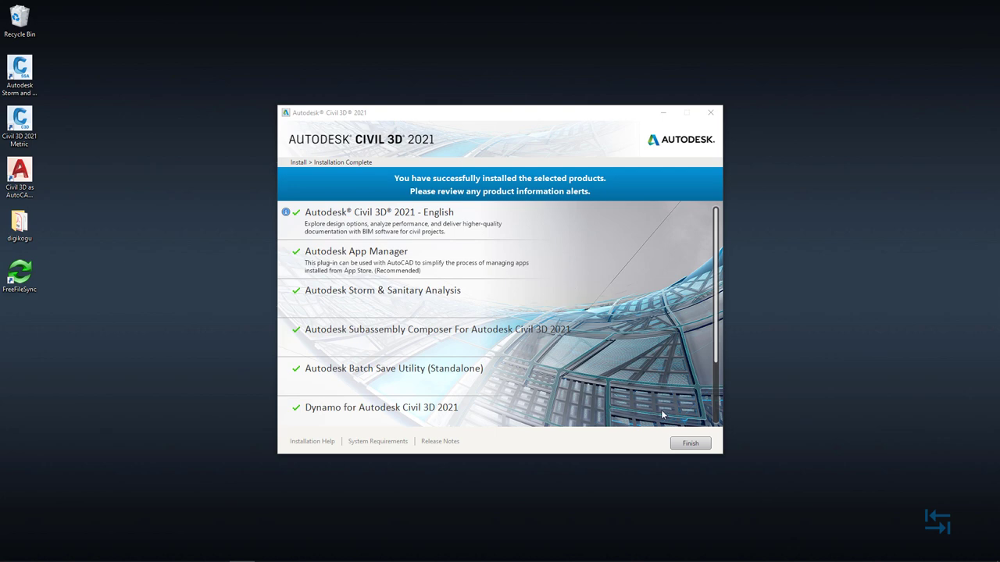
- Finish the Civil 3D 2021 installer on the Installation Complete page
click(692, 445)
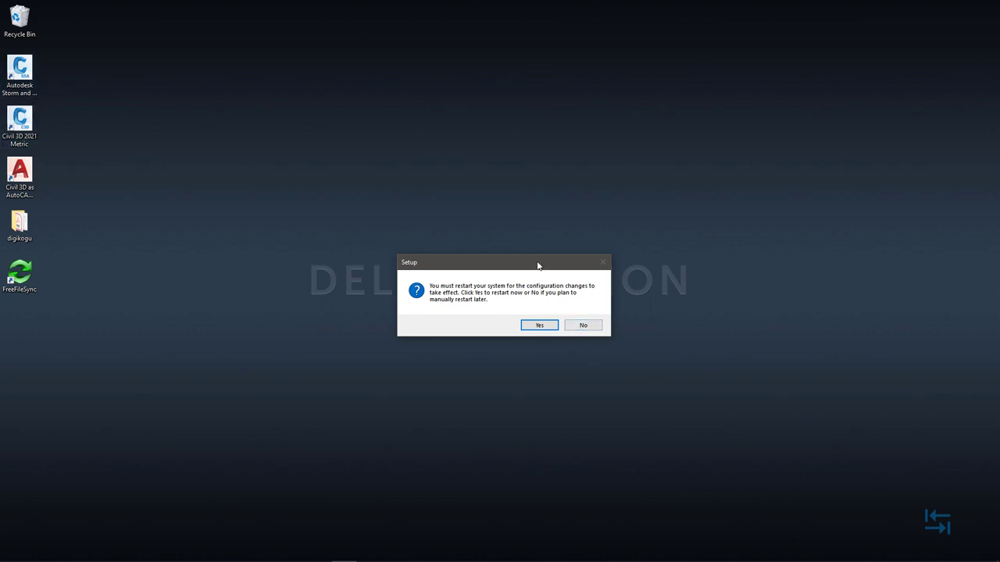
- Decline the Setup restart and select the new Civil 3D 2021 desktop shortcuts
click(583, 325)
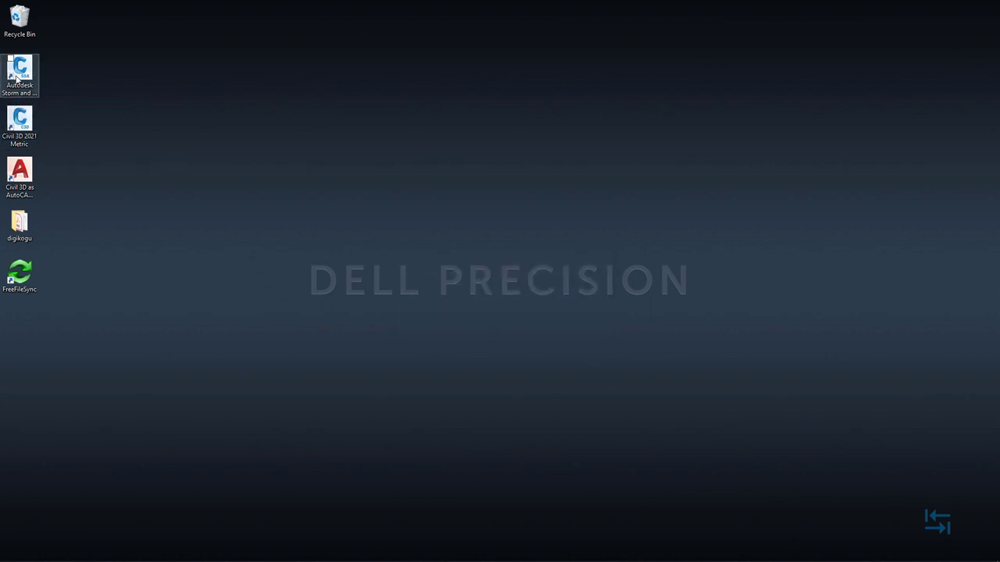
click(19, 121)
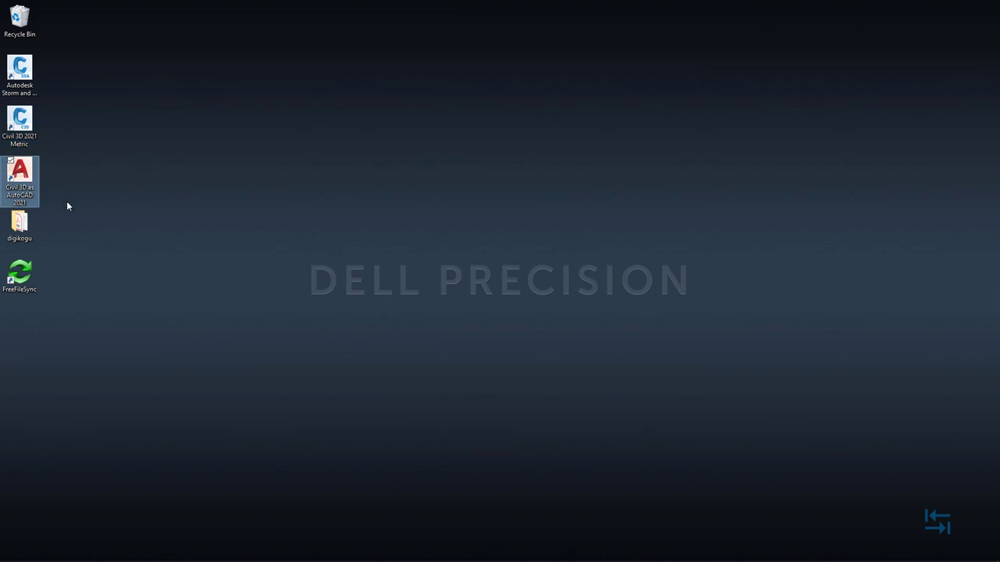
click(19, 72)
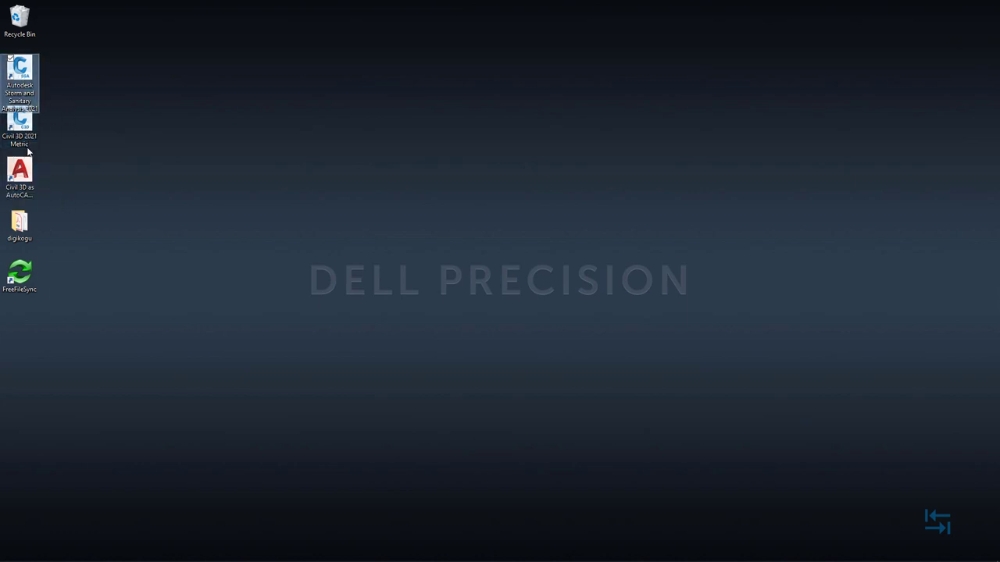
drag(20, 121, 160, 174)
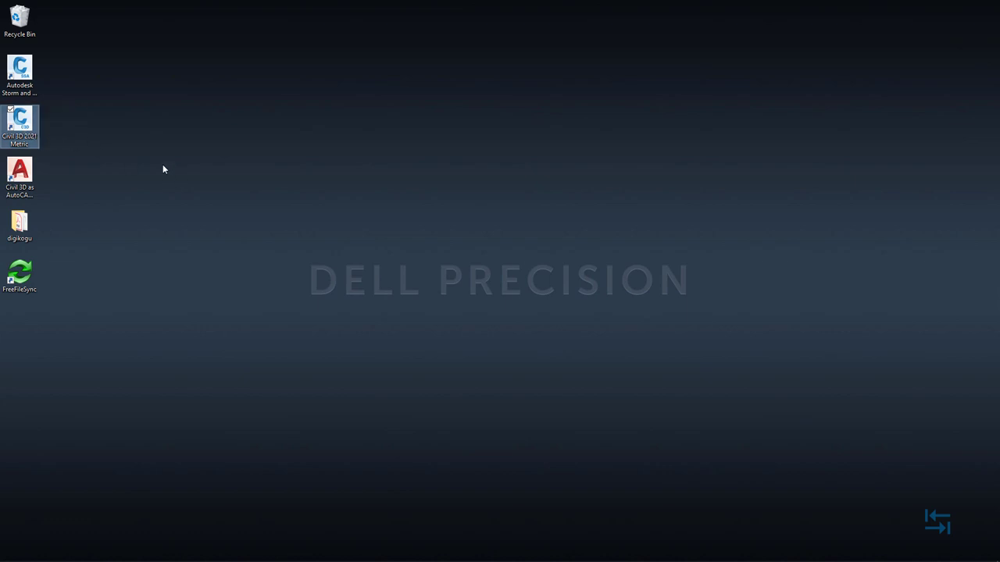
- Launch Civil 3D 2021 Metric and choose 'Always reassociate DWG files with AutoCAD'
double_click(20, 123)
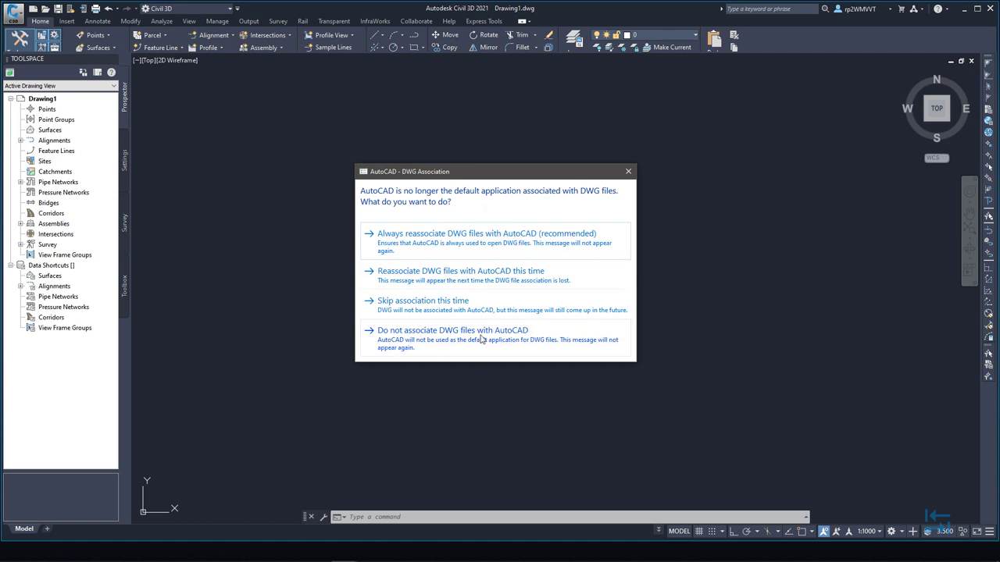
click(447, 245)
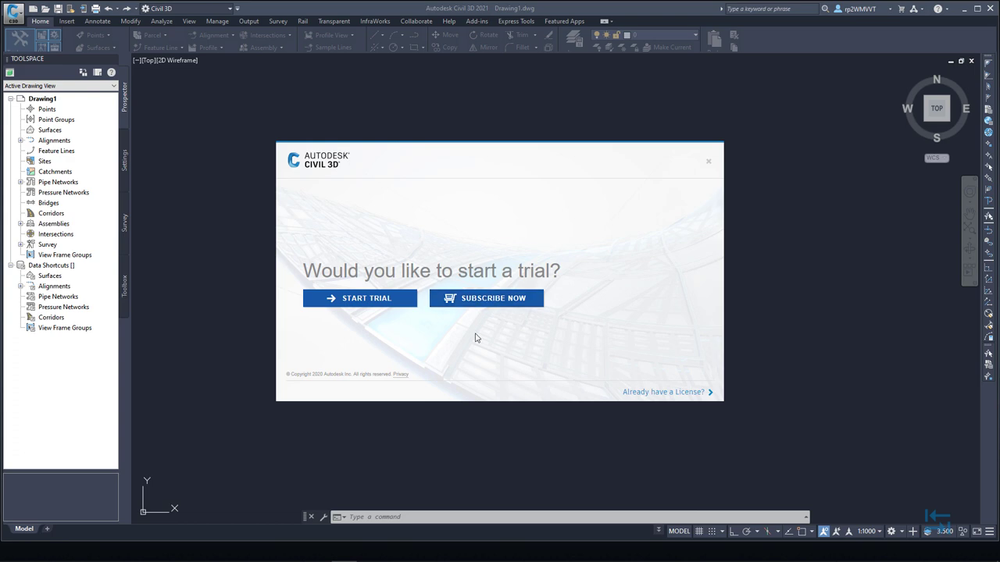
- Start the 30-day Civil 3D trial and close the 'Welcome to your trial' window
click(359, 304)
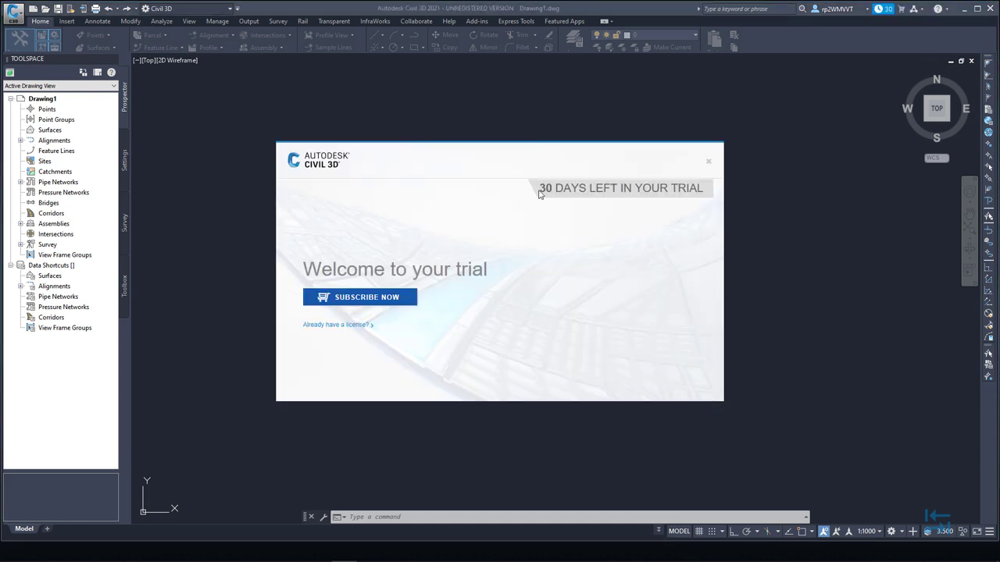
click(708, 161)
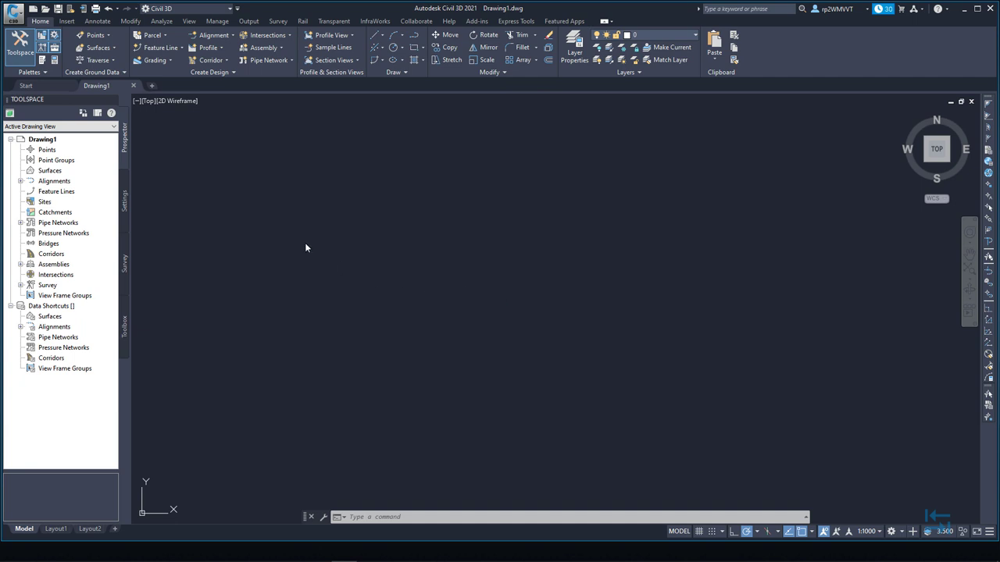
- Close Drawing1 and create a new blank drawing, Drawing2
mouse_move(91, 89)
click(133, 86)
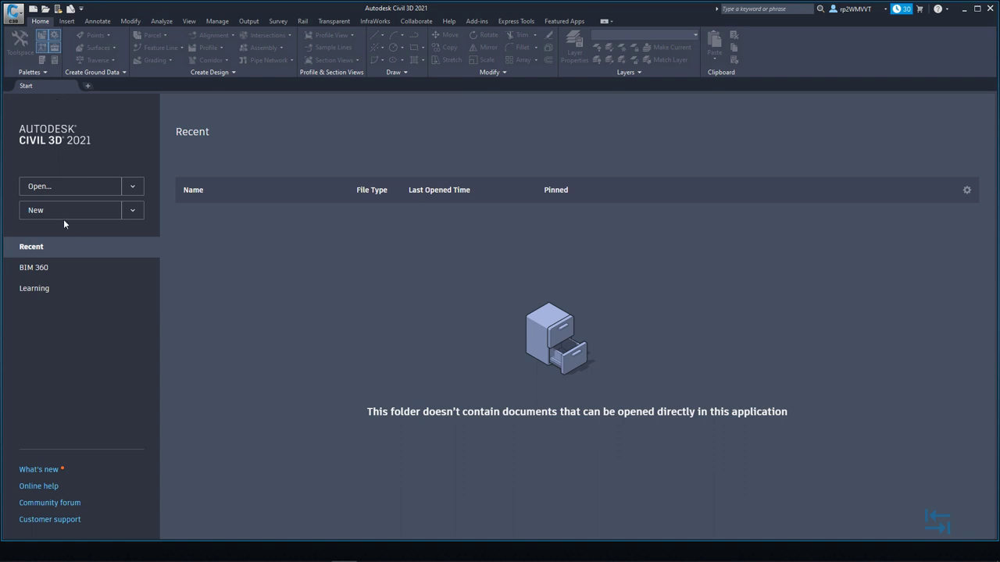
click(13, 11)
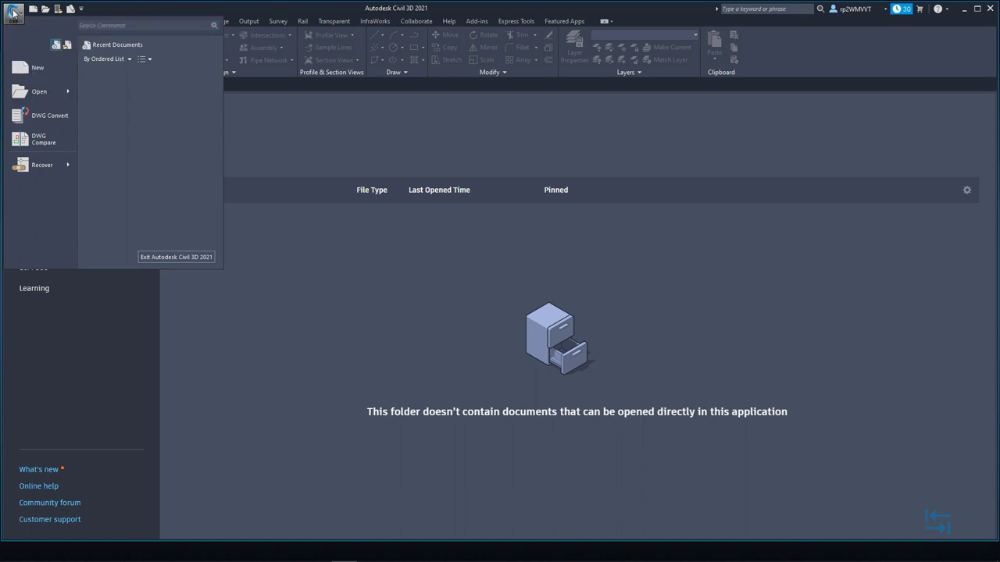
click(37, 11)
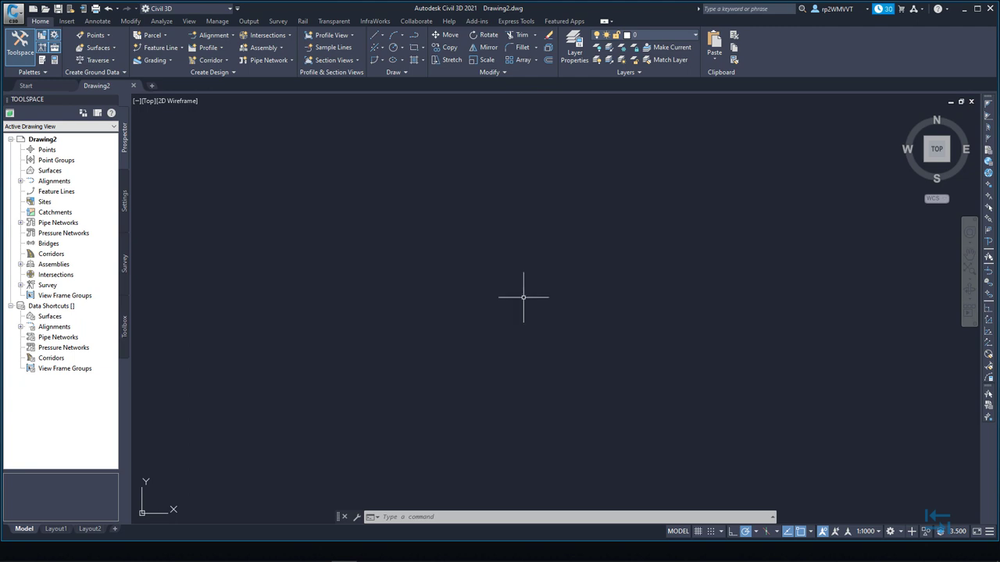
- In Save Drawing As, confirm the AutoCAD 2018 Drawing (*.dwg) format, then cancel without saving
click(16, 14)
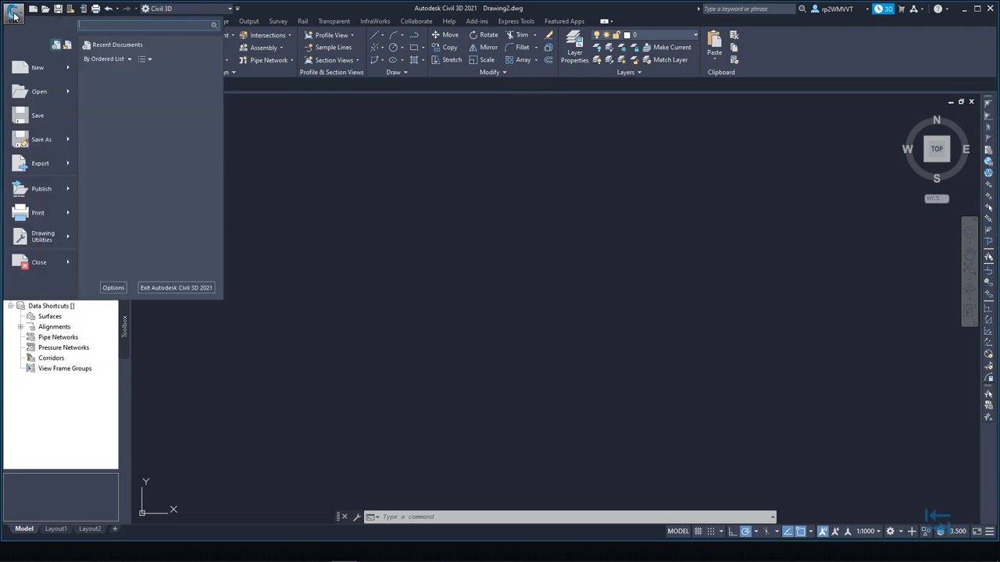
click(39, 119)
click(507, 391)
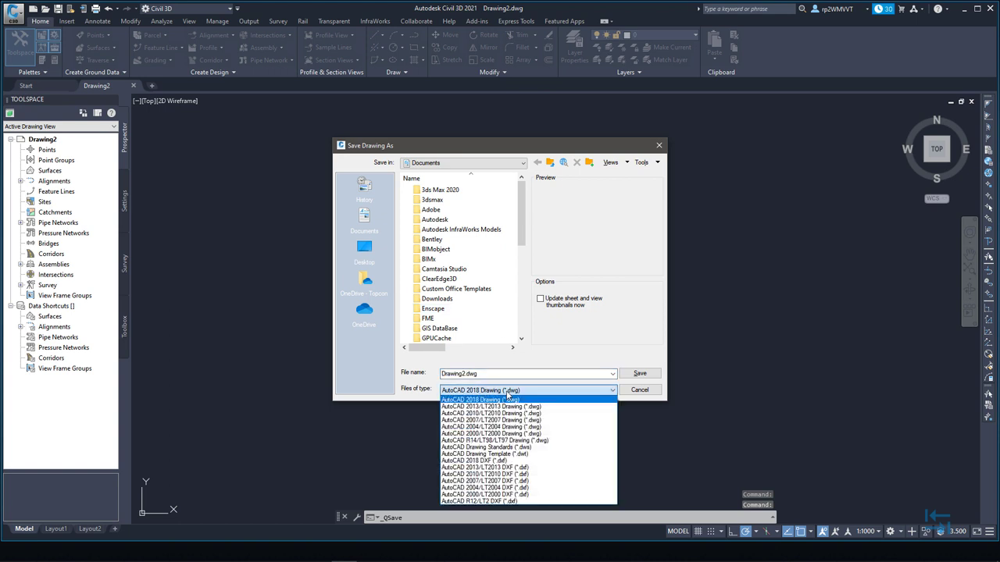
click(493, 398)
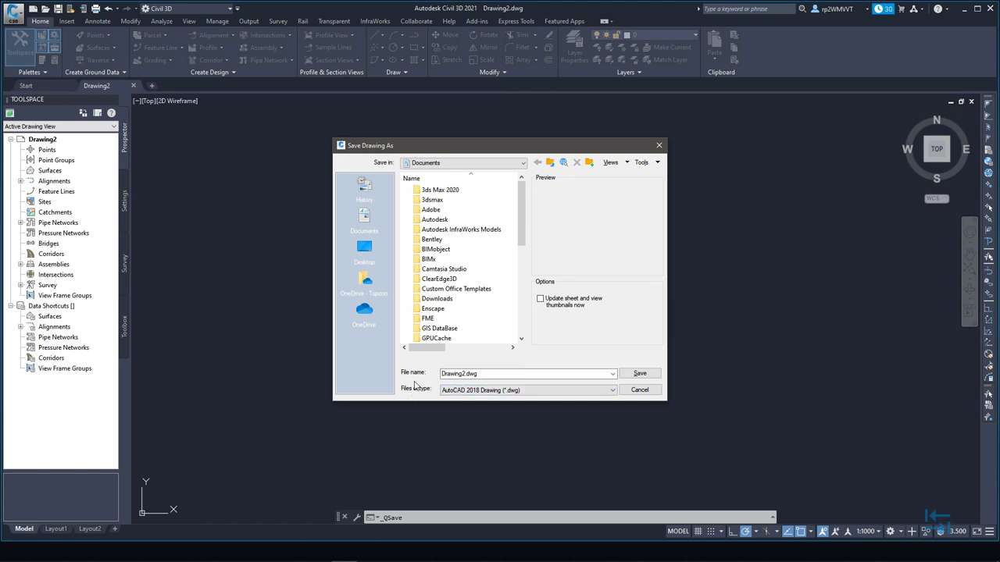
click(474, 391)
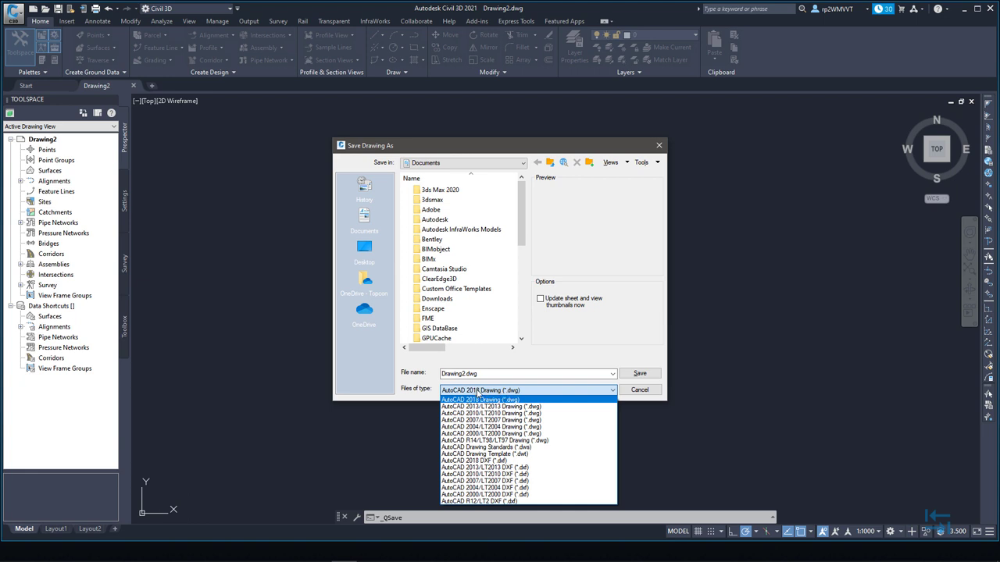
click(412, 388)
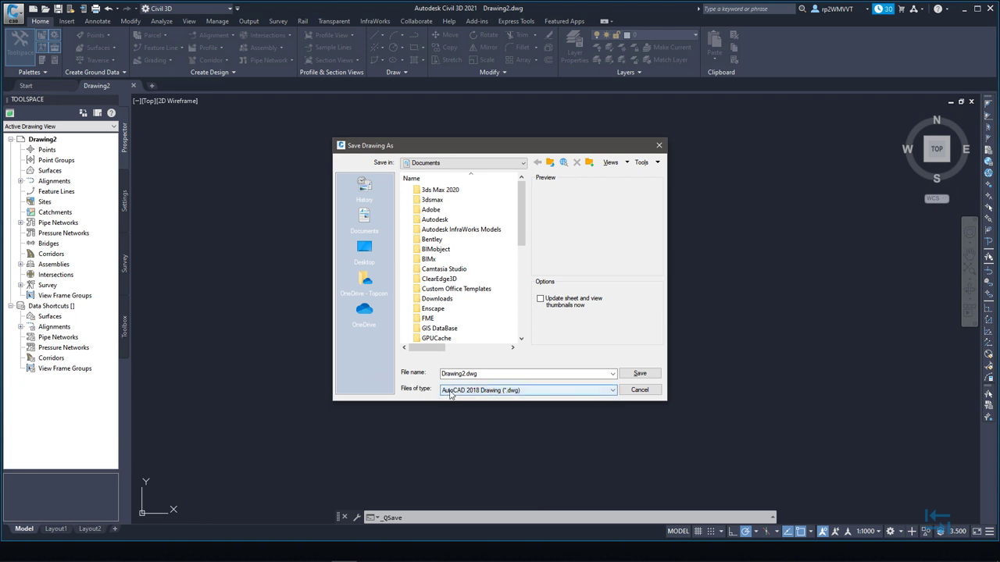
click(501, 391)
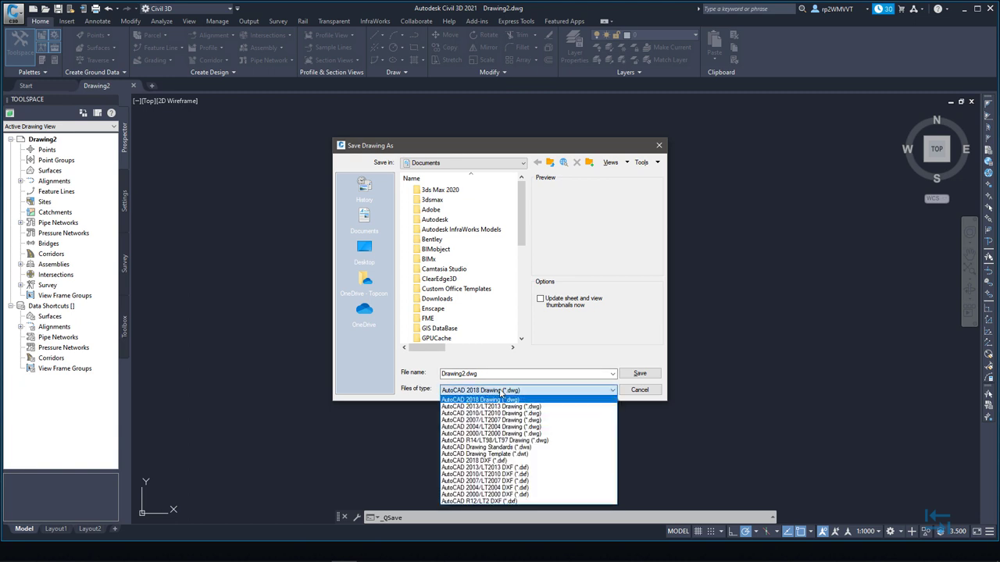
click(454, 399)
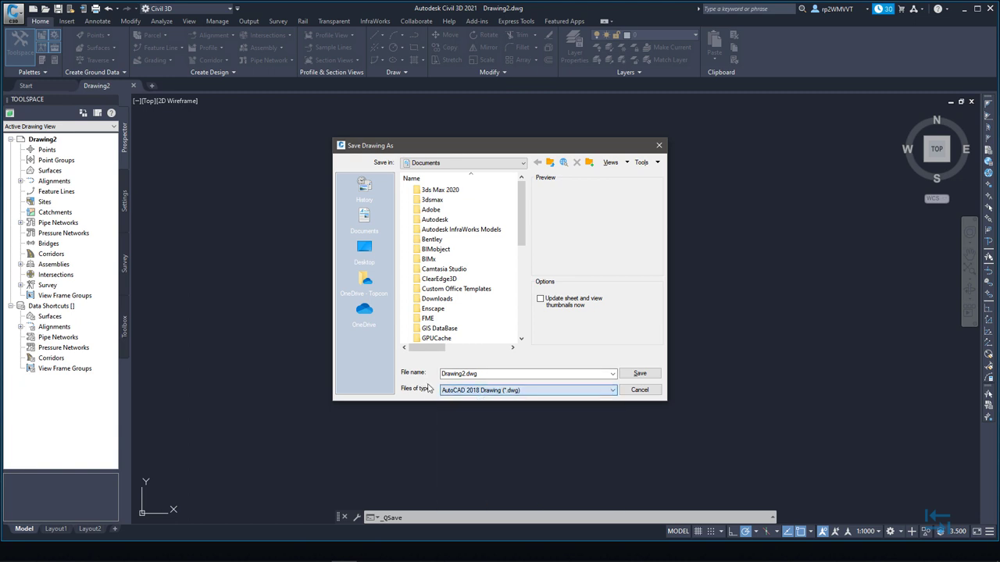
key(Escape)
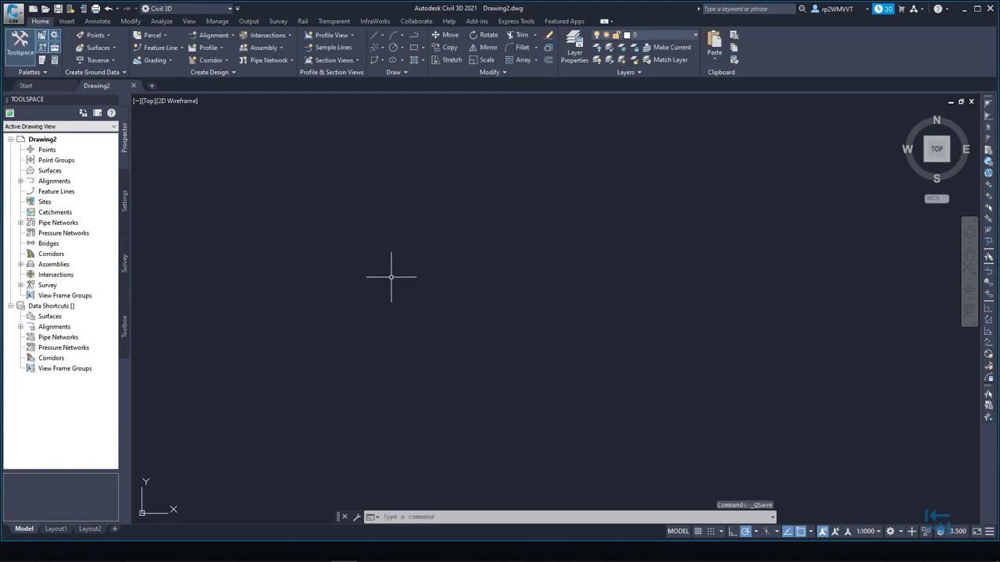
click(66, 21)
click(98, 21)
click(130, 21)
click(160, 21)
click(189, 21)
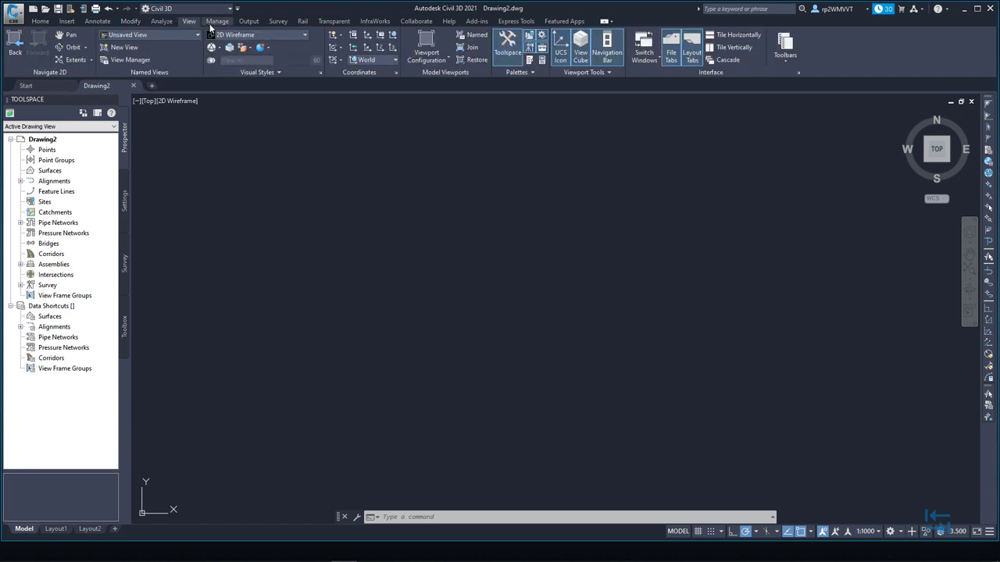
click(217, 21)
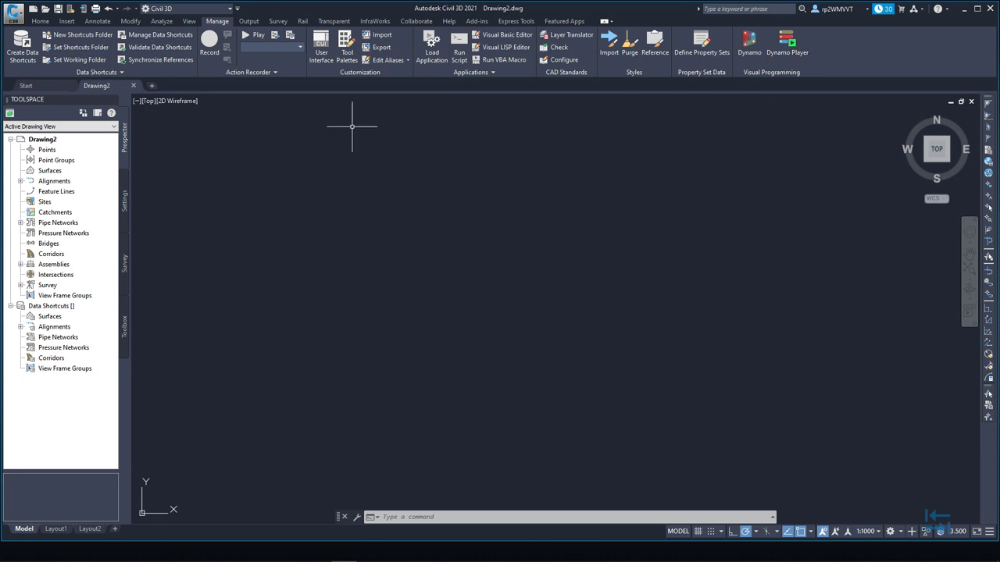
click(380, 22)
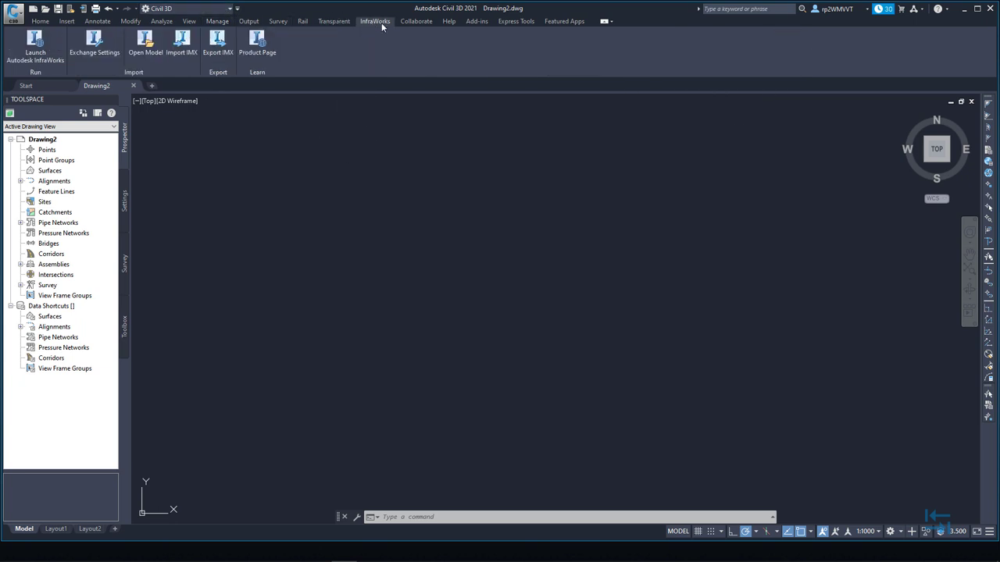
click(303, 21)
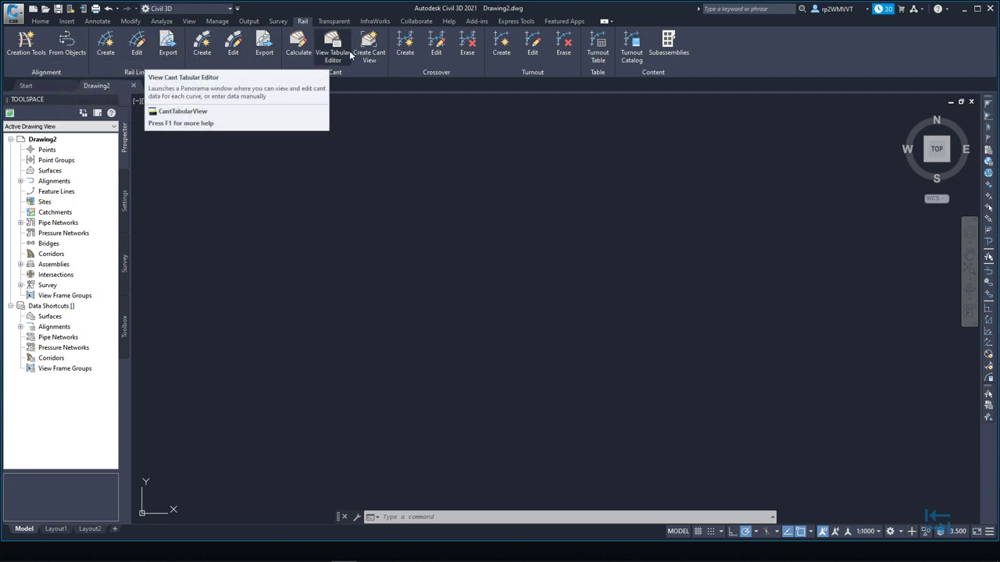
click(40, 21)
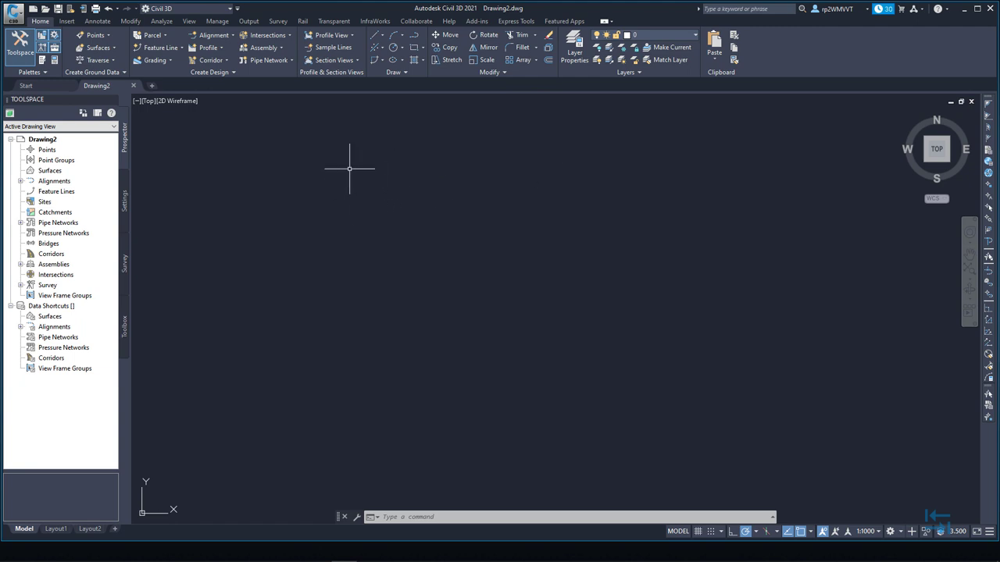
- Open the Properties palette from the View tab and dock it on the right edge
click(390, 196)
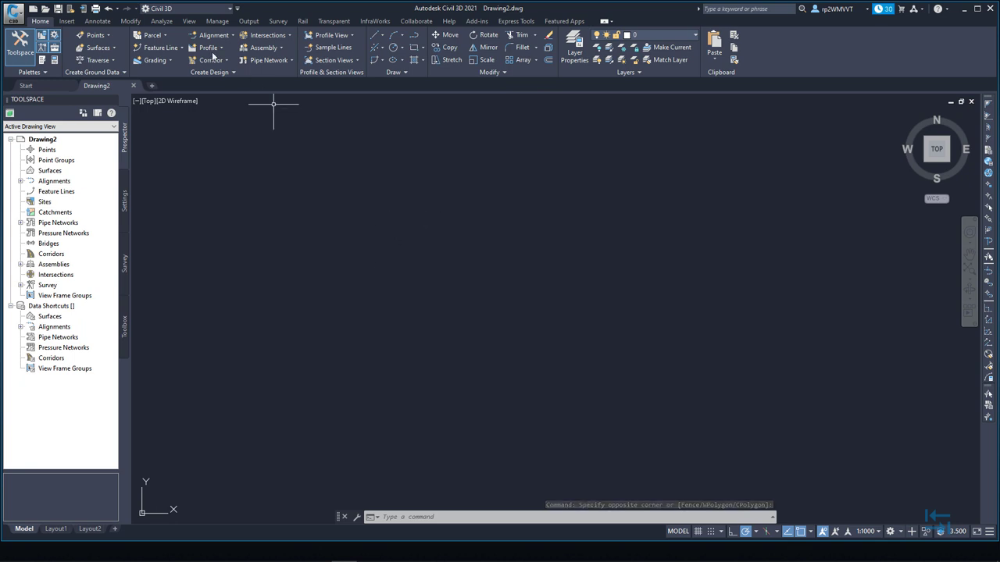
click(190, 22)
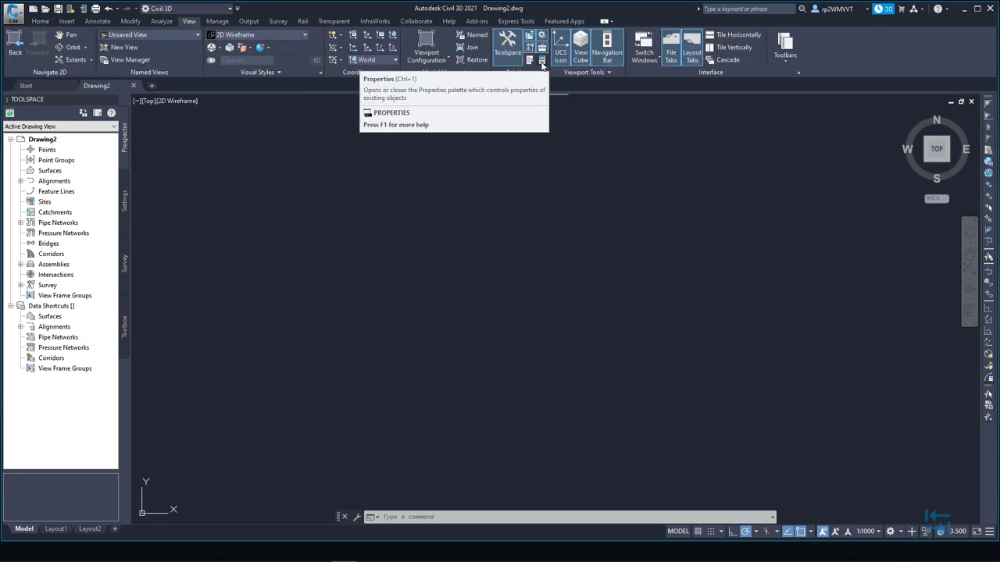
click(542, 64)
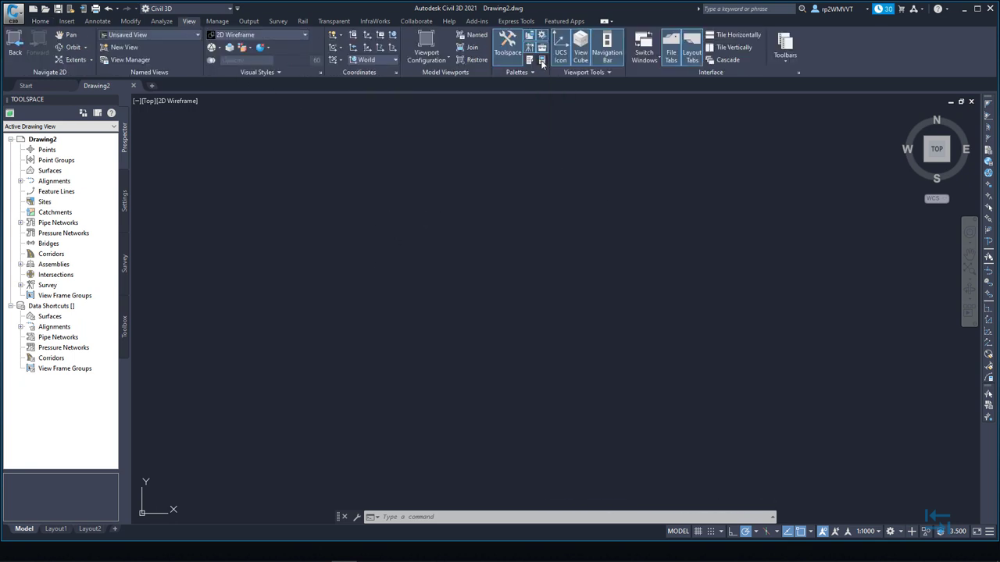
mouse_move(379, 203)
mouse_down()
mouse_move(698, 281)
mouse_move(726, 223)
mouse_move(677, 201)
mouse_move(741, 210)
mouse_move(736, 234)
mouse_move(867, 195)
mouse_move(996, 196)
mouse_up()
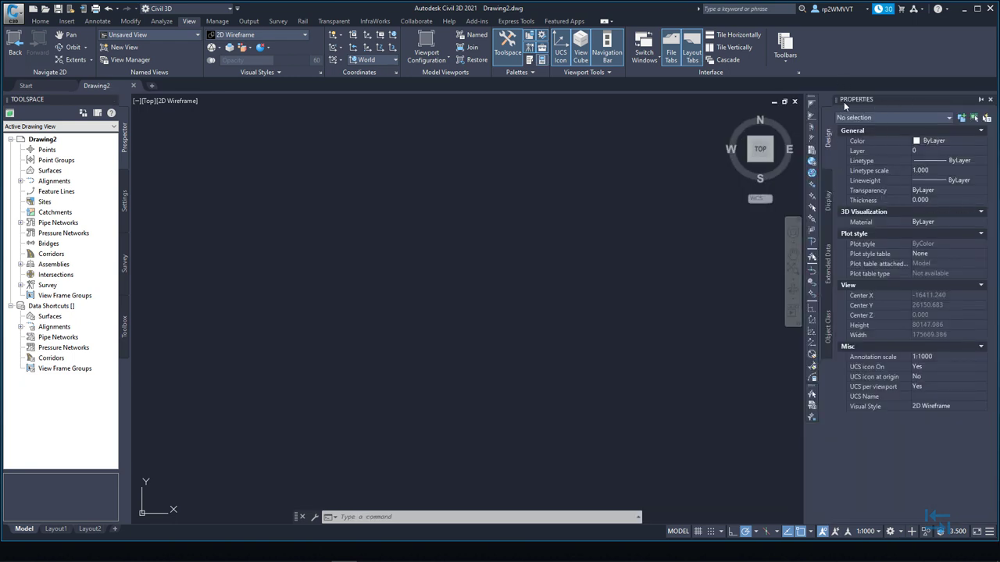
click(474, 210)
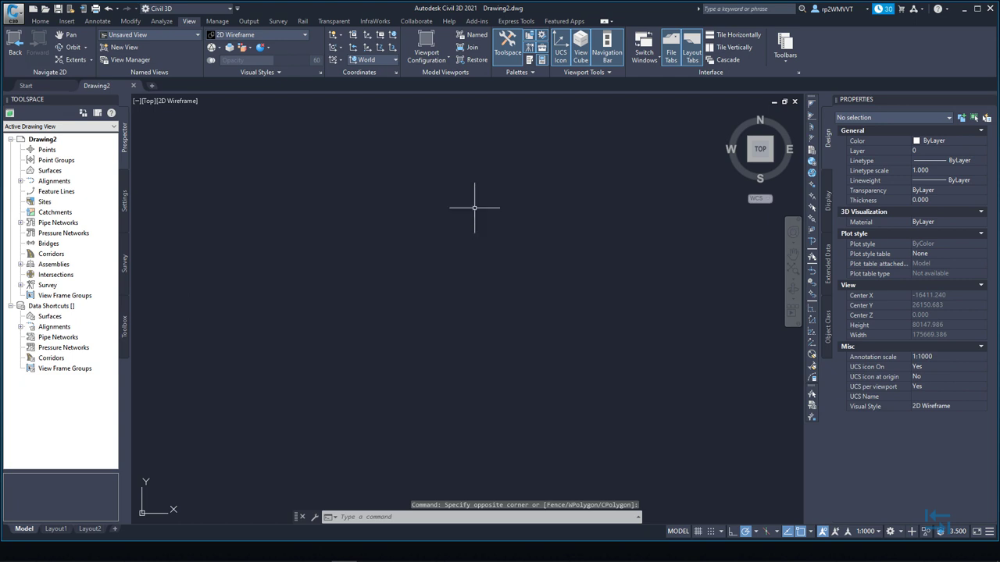
click(437, 252)
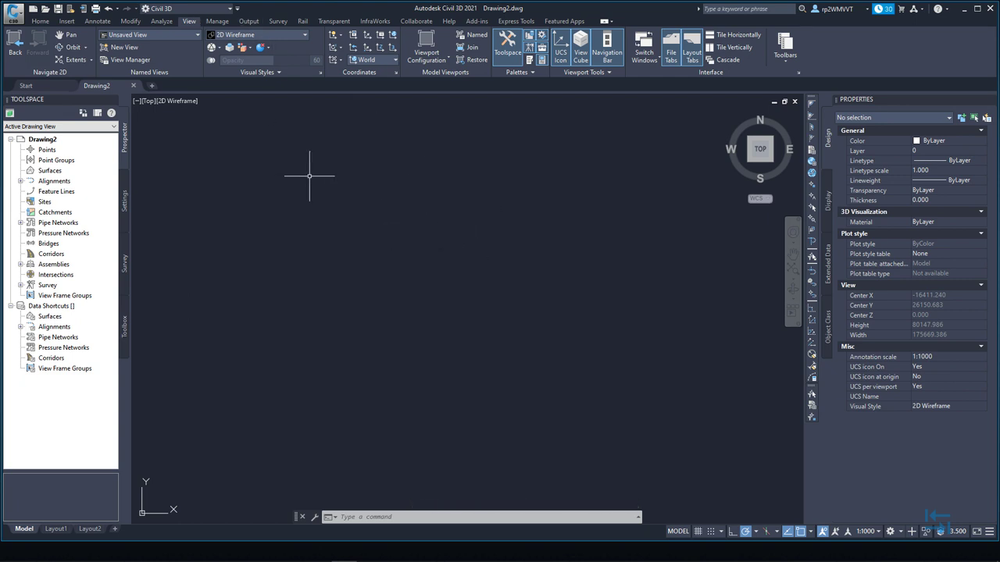
- Review the Quick Access workspace list and keep the Civil 3D workspace unchanged
click(171, 10)
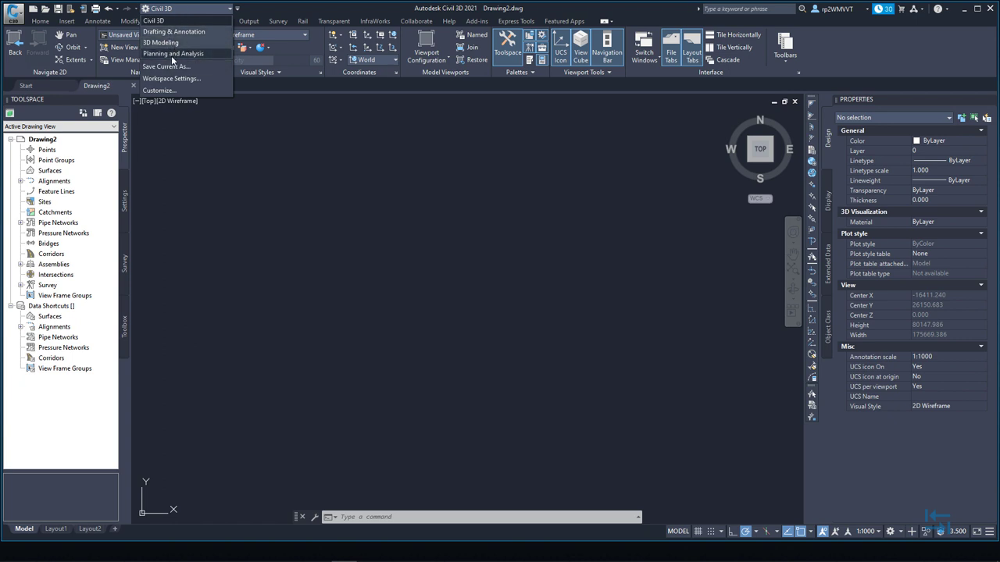
click(188, 8)
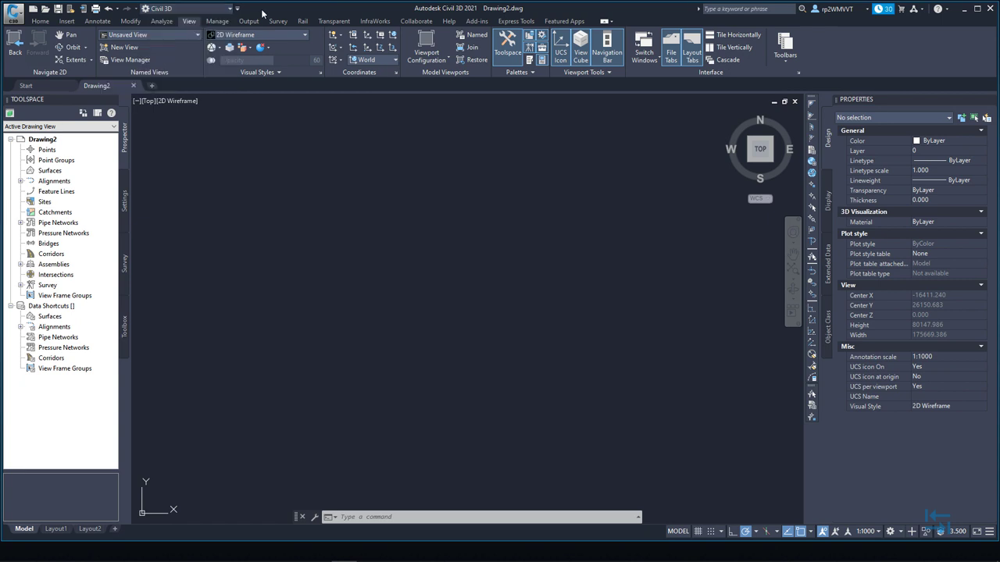
click(187, 8)
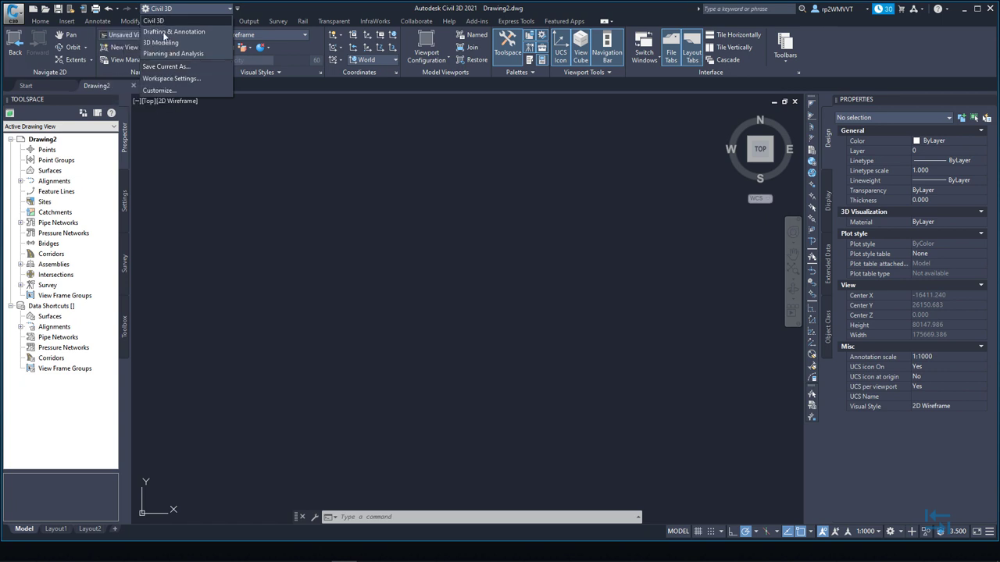
key(Escape)
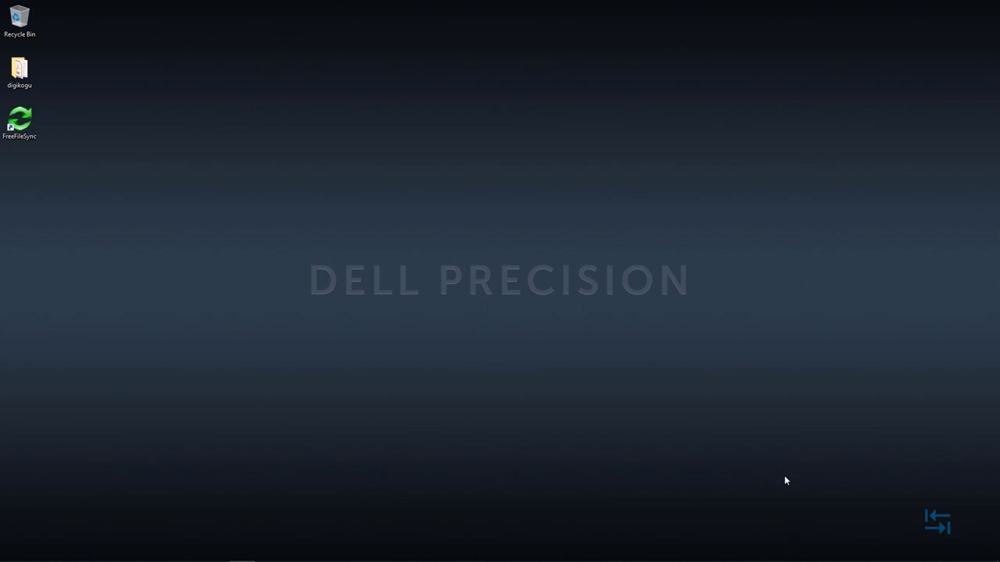
- Open Autodesk Desktop App from the system tray and browse My updates, led by the 2021.0.2 Hot Fix
mouse_move(838, 559)
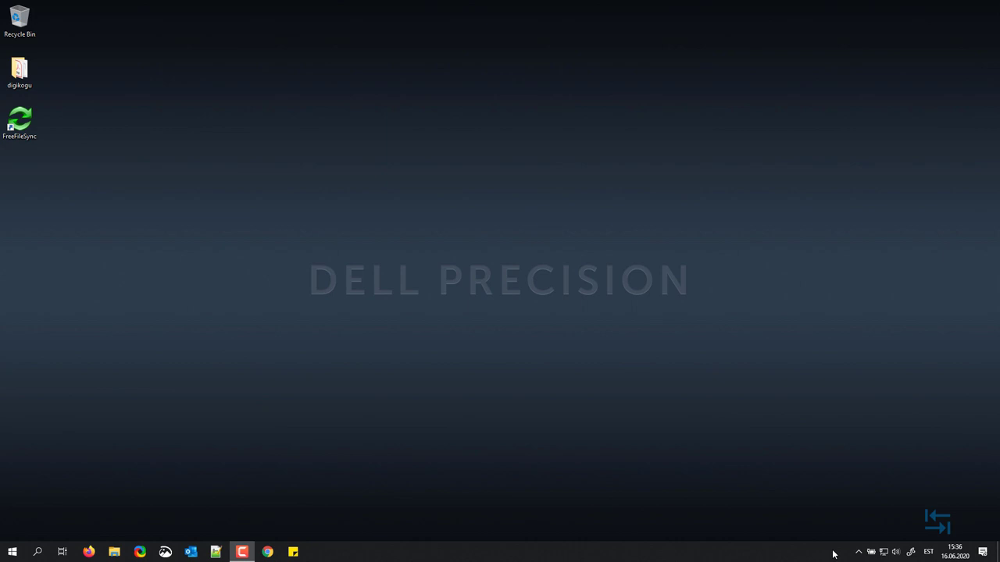
click(859, 551)
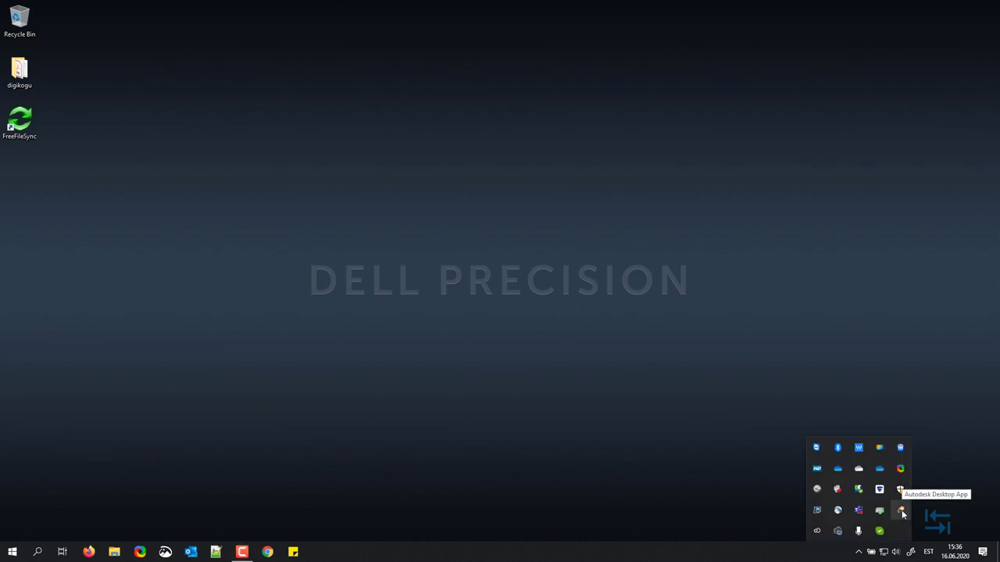
click(901, 511)
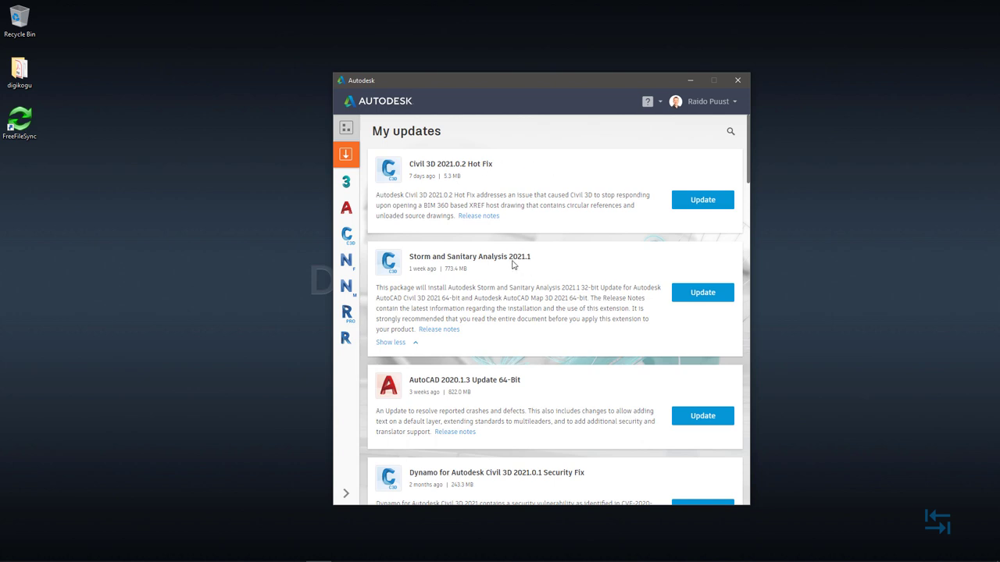
scroll(547, 367, down, 2)
scroll(553, 241, up, 2)
scroll(520, 352, down, 1)
scroll(519, 352, down, 2)
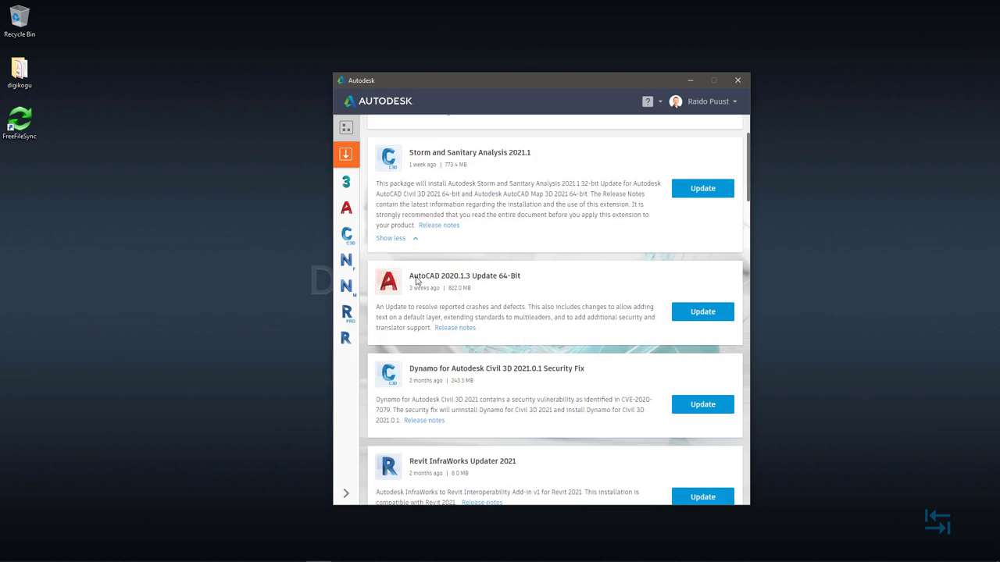
scroll(514, 301, up, 2)
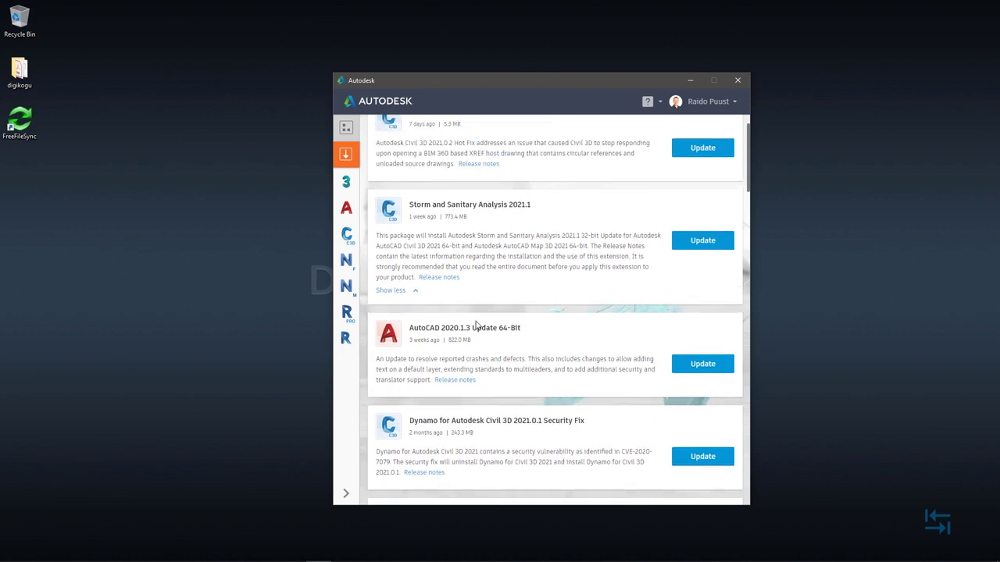
scroll(491, 403, down, 2)
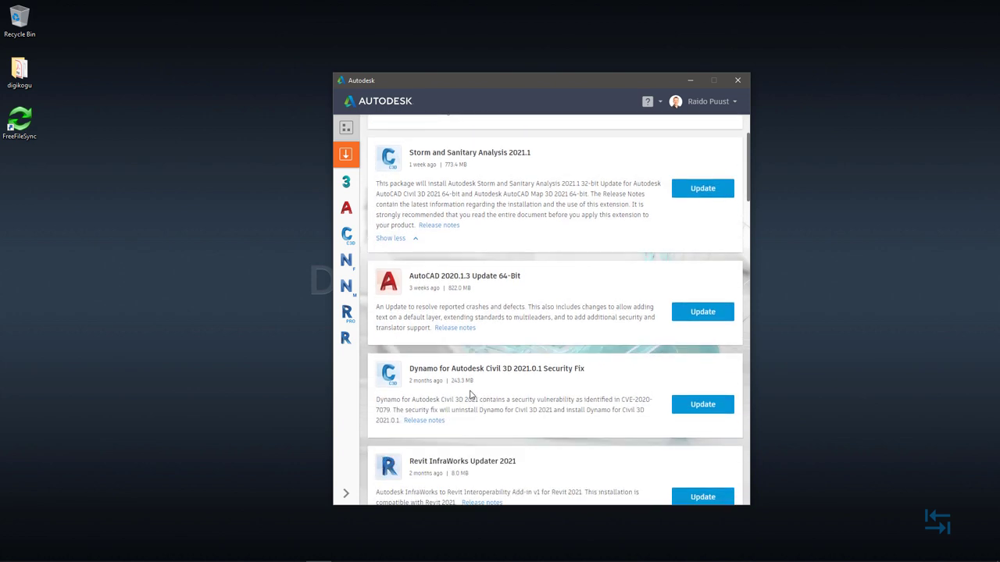
scroll(543, 355, up, 2)
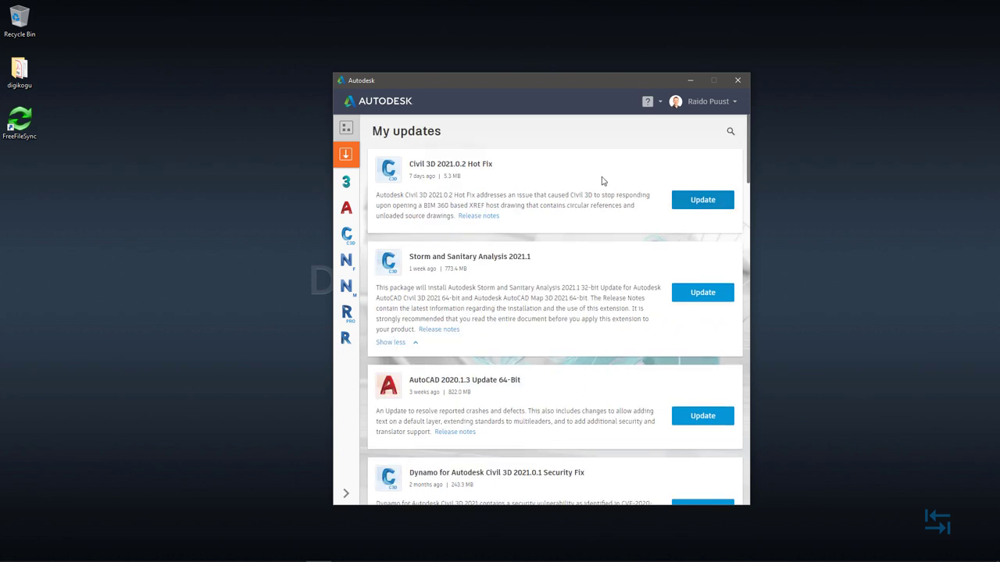
- Start the Civil 3D 2021.0.2 Hot Fix update and return to Civil 3D's Home tab
click(703, 202)
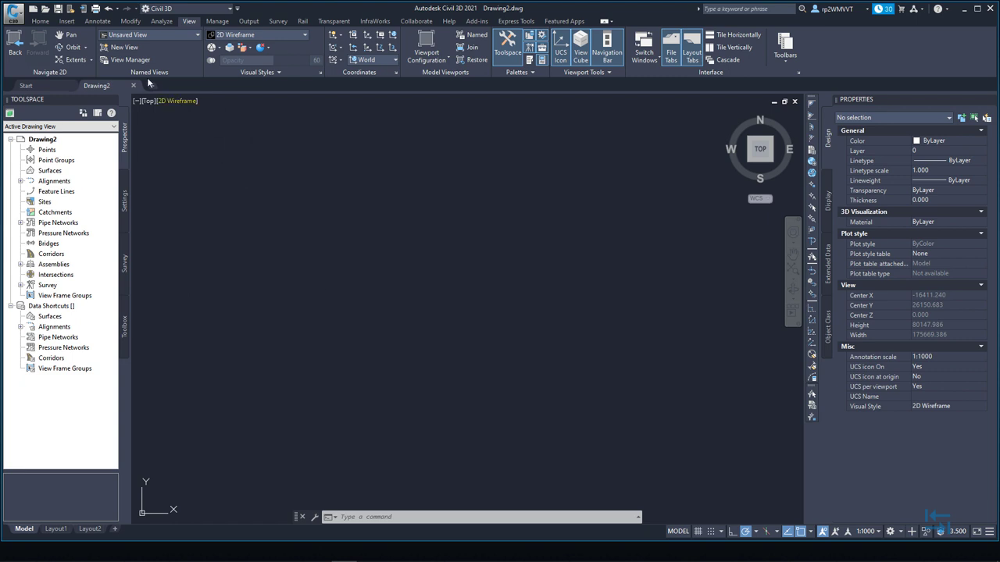
click(40, 21)
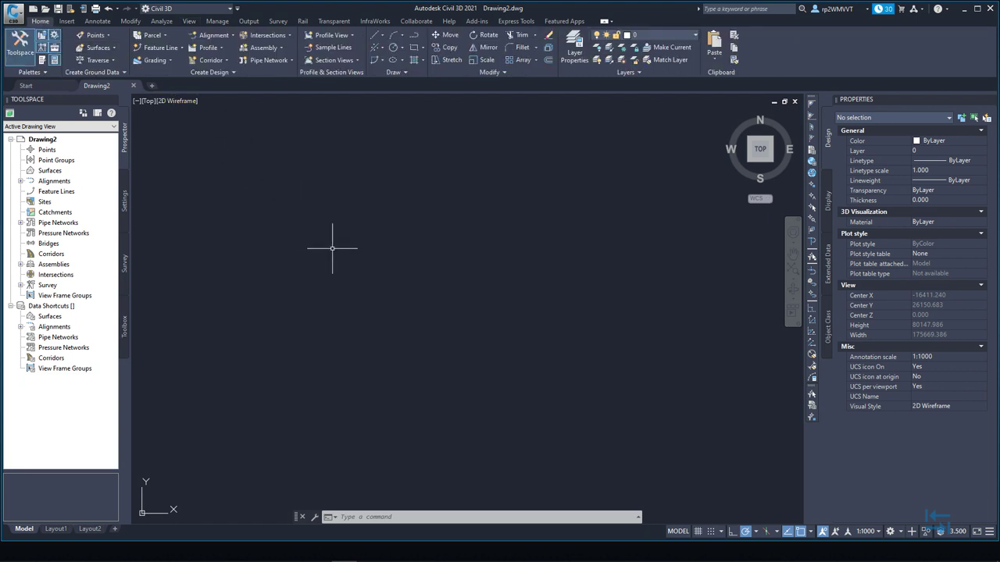